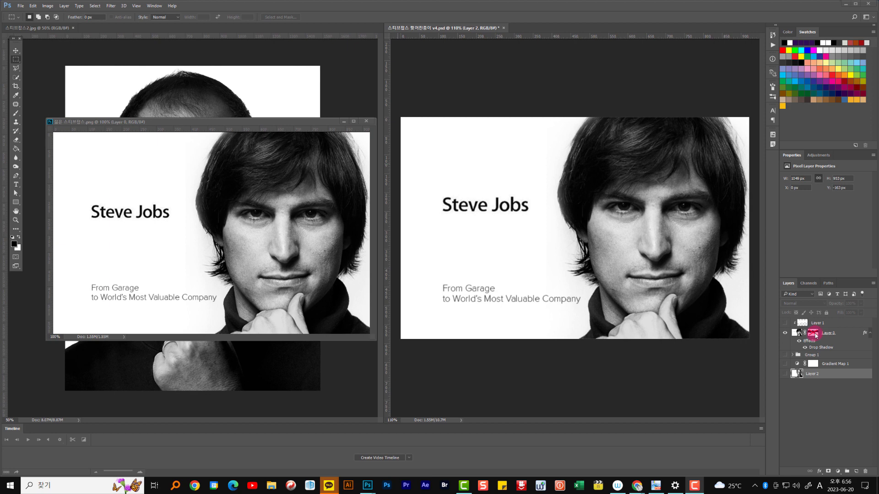
- Enable the mask on the young portrait's layer and show Layer 1, Gradient Map 1, Layer 2 and Group 1
click(814, 333)
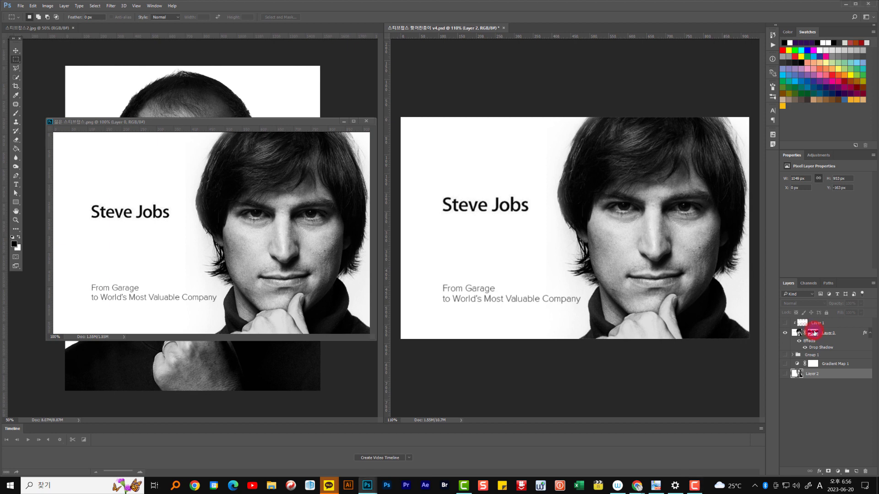
shift+click(814, 334)
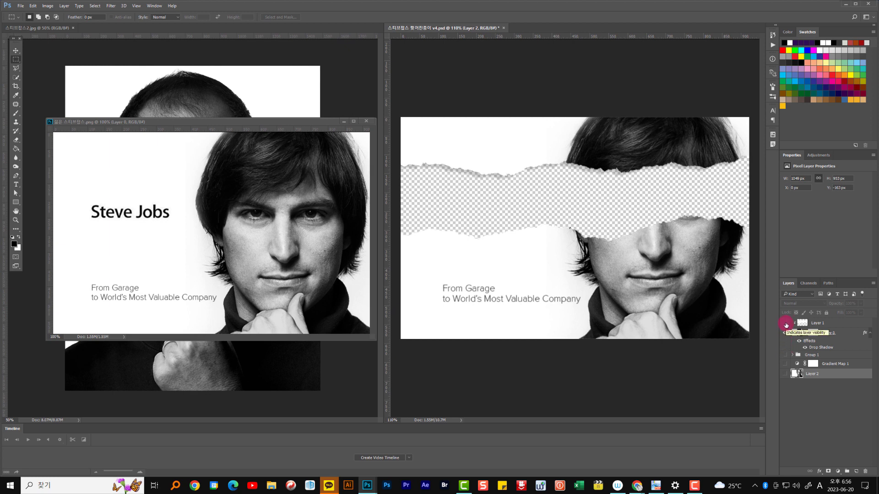
click(785, 332)
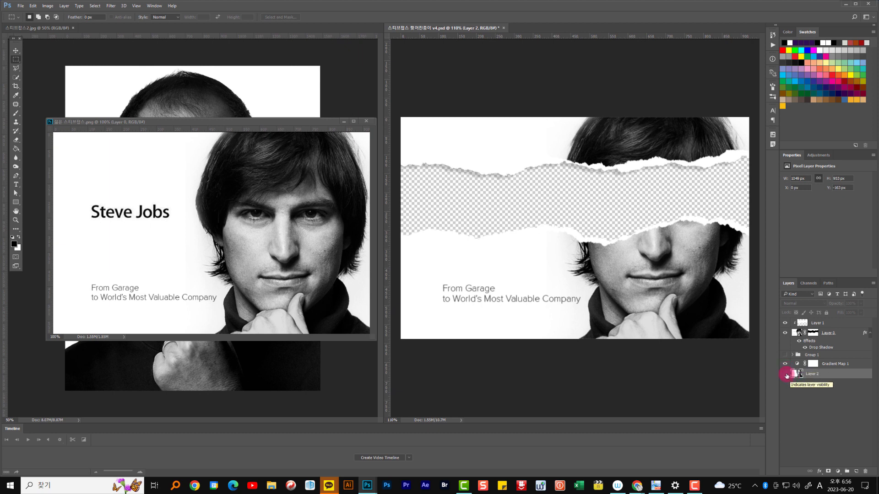
click(785, 374)
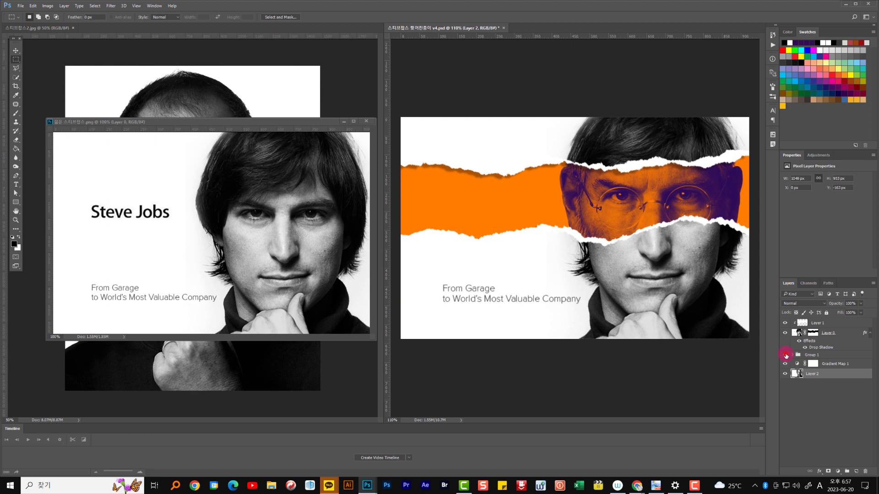
click(786, 355)
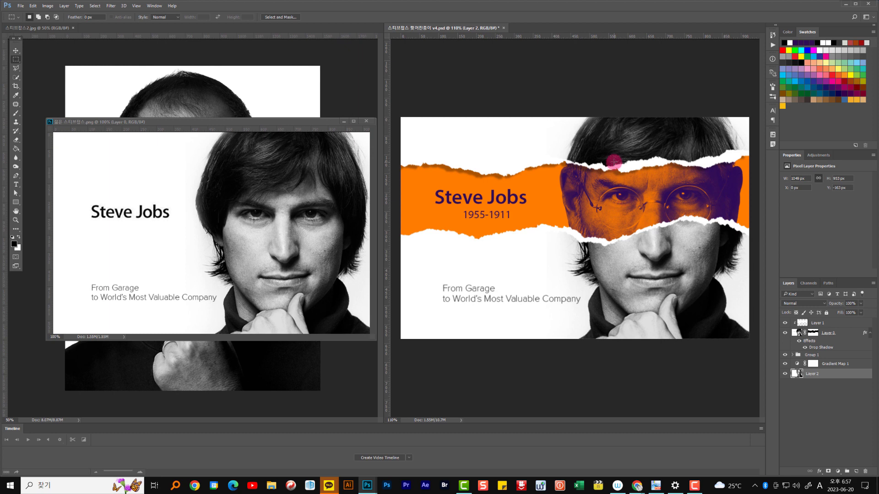
- Close the finished torn-paper example document without saving its changes
click(505, 28)
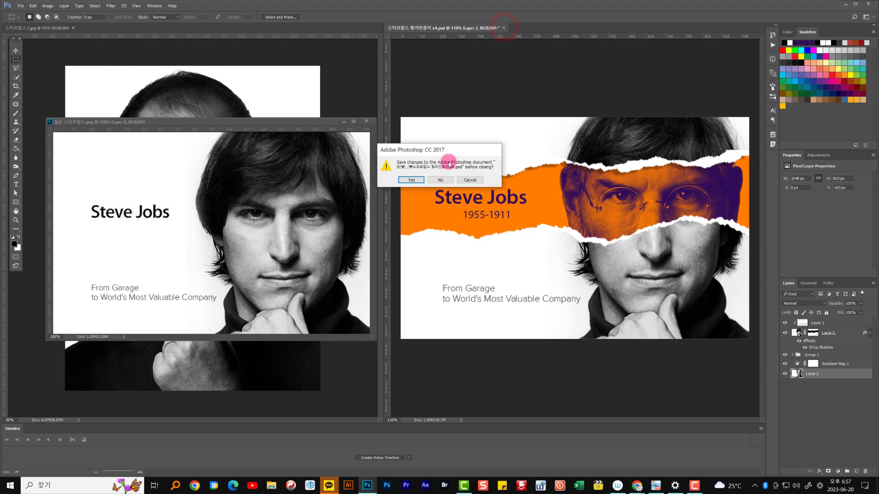
click(442, 178)
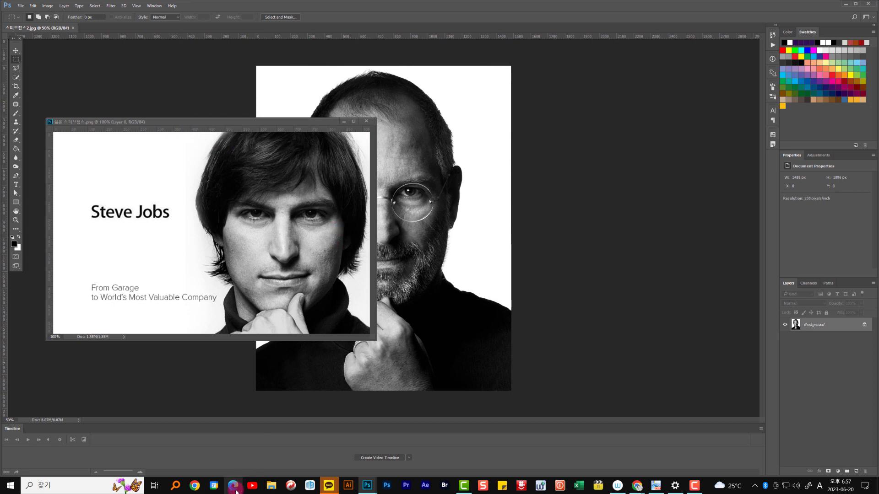
- Switch to Chrome, search Google for "photoshop brush" and open the Brusheezy site from the results
click(214, 486)
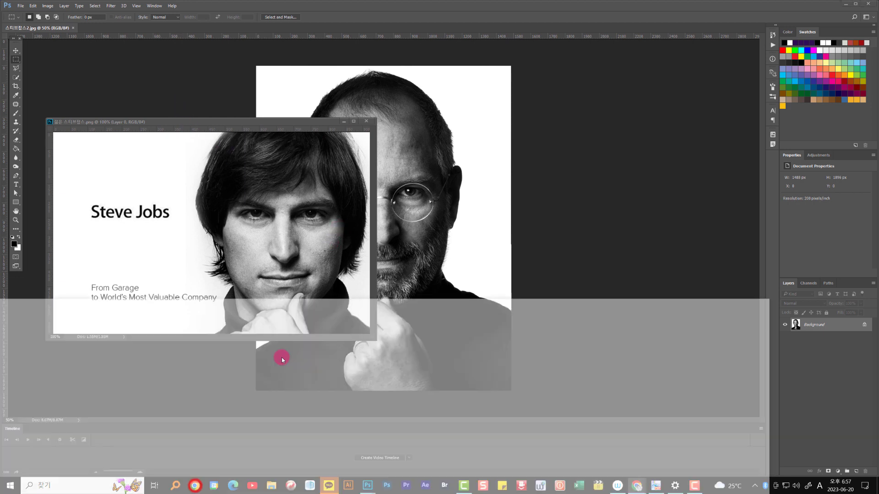
drag(442, 294, 558, 14)
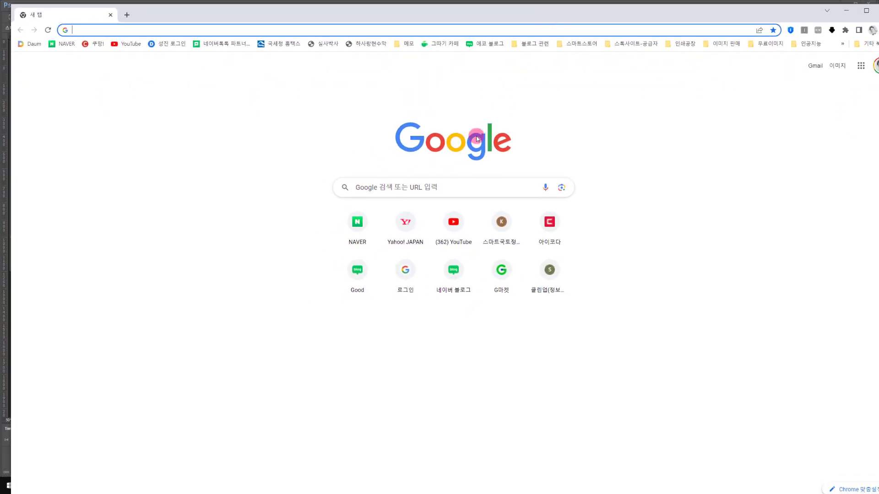
click(459, 188)
text(ph)
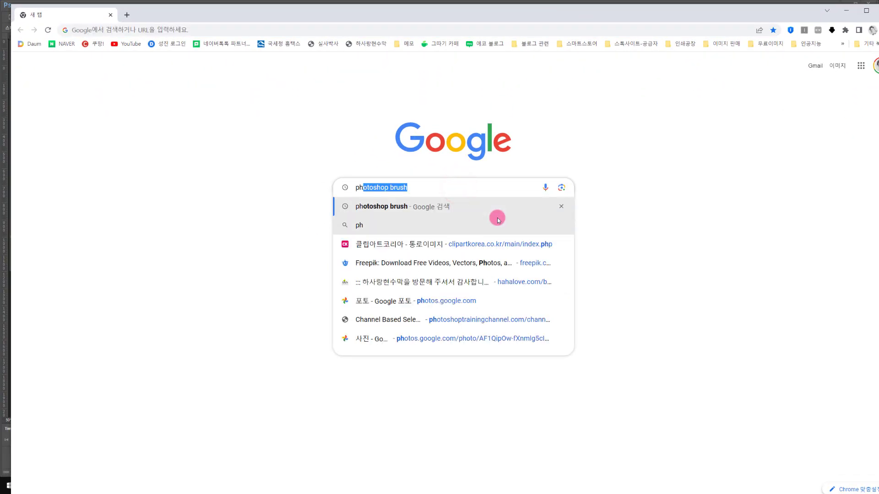
click(497, 218)
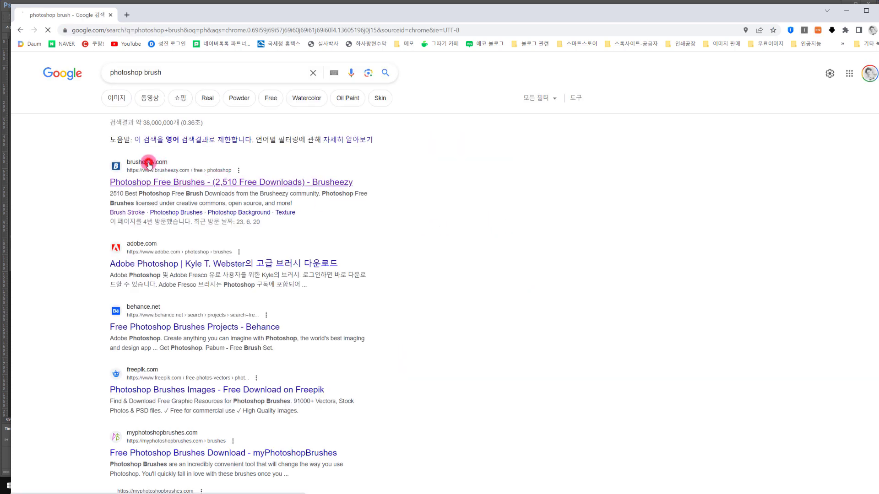
click(149, 164)
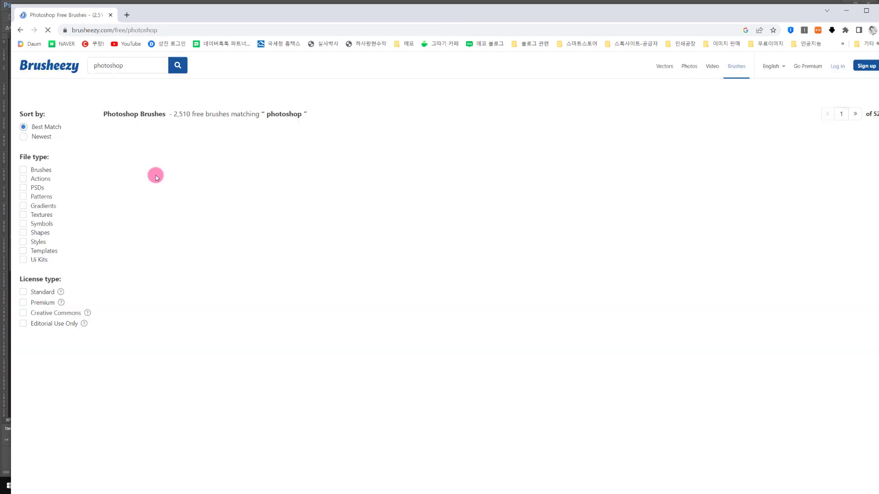
- Search Brusheezy for "torn paper" and open the Torn Paper Brushes page
double_click(129, 68)
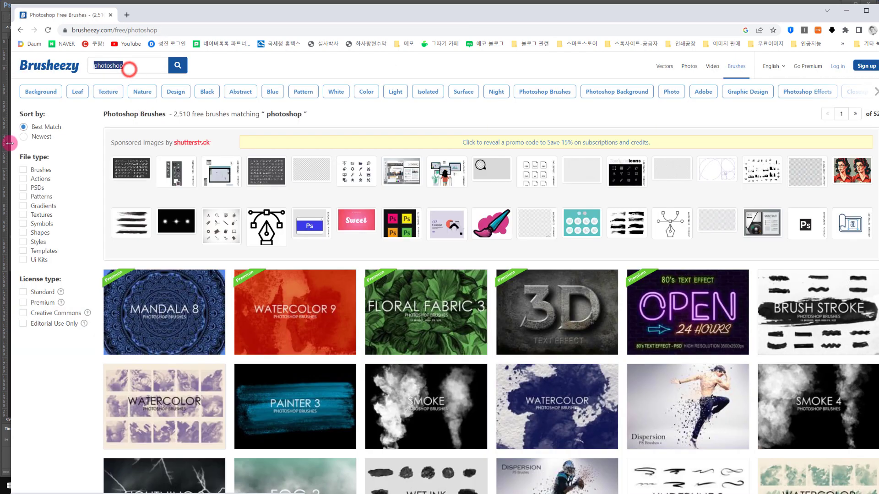
text(torn p)
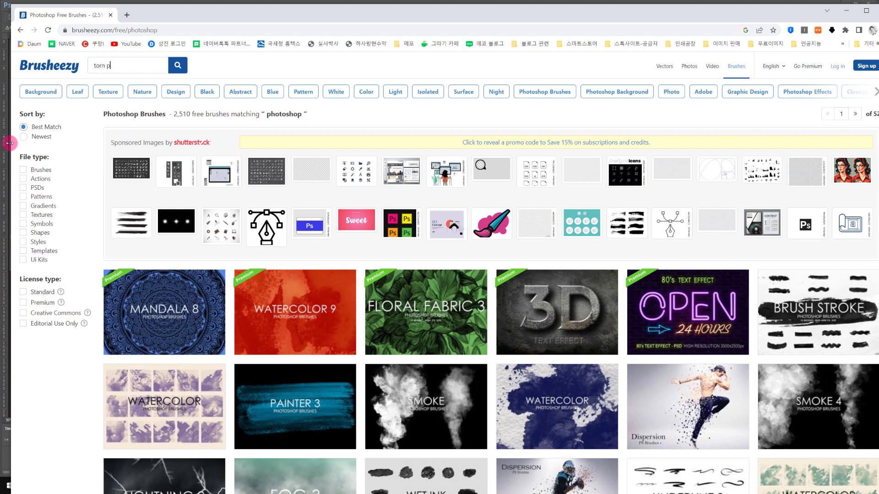
text(aper)
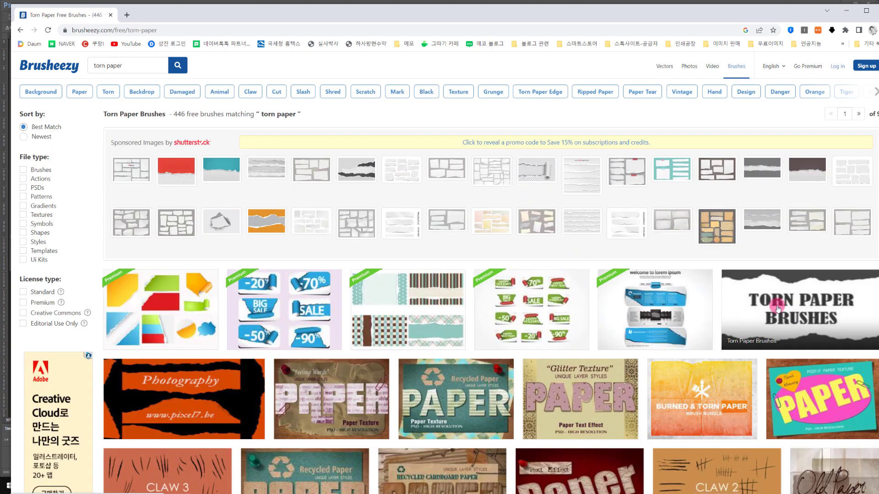
click(805, 316)
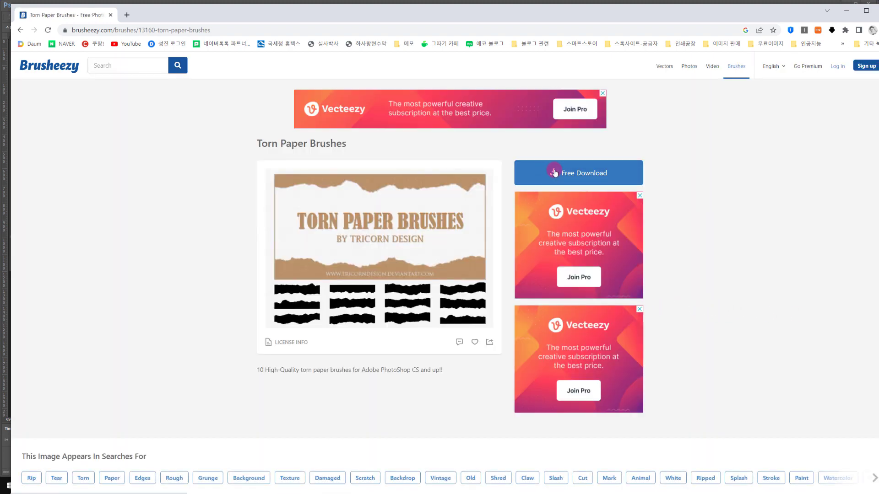
- Download the free Torn Paper Brushes set, dismissing the account sign-up offer and the download notice
click(554, 173)
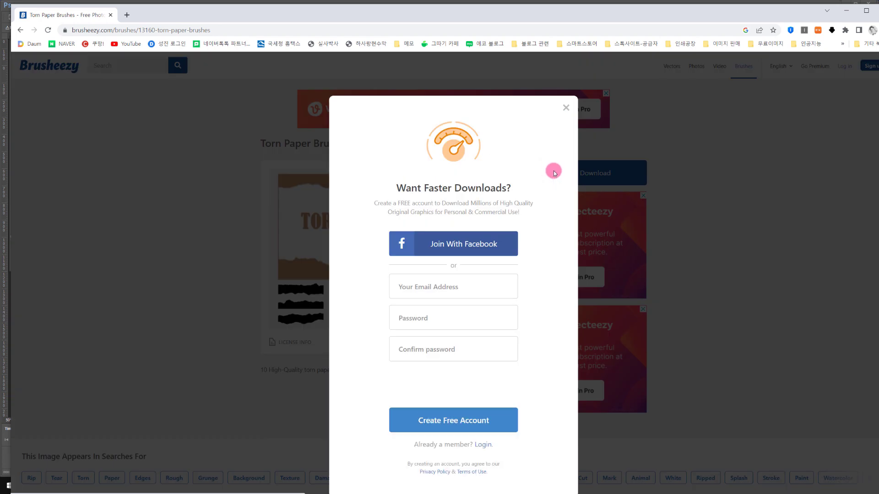
click(566, 109)
click(596, 175)
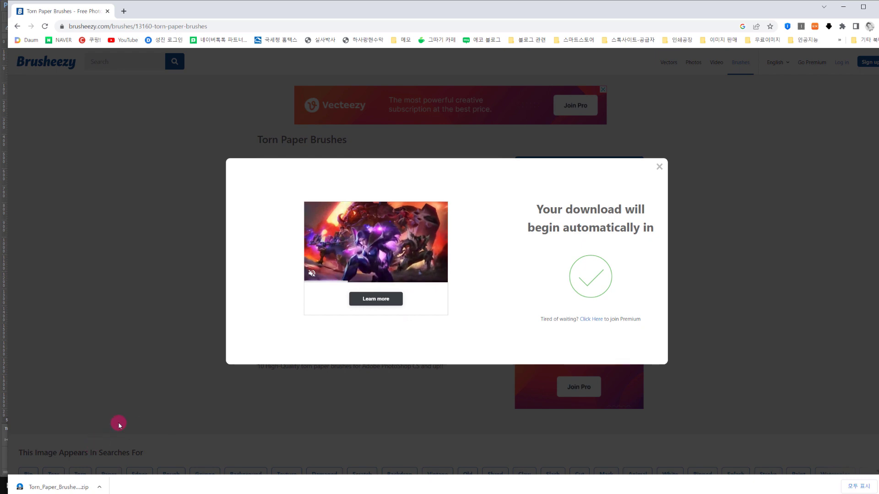
click(660, 166)
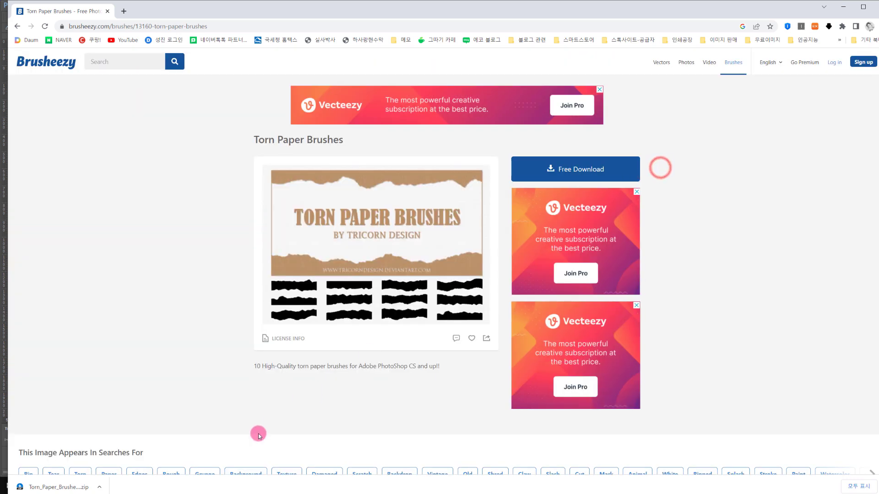
- Open the downloaded Torn Paper Brushes zip and extract it into a new folder named 포토샵브러시 on drive C:
click(75, 488)
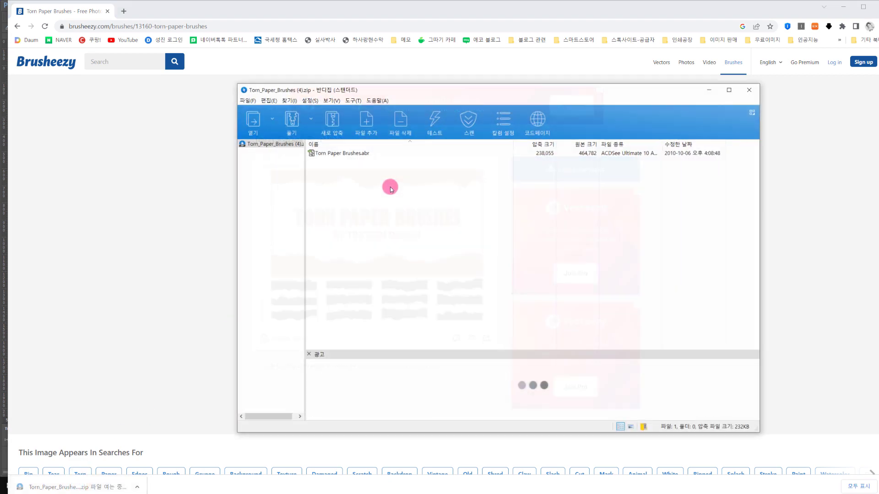
click(290, 122)
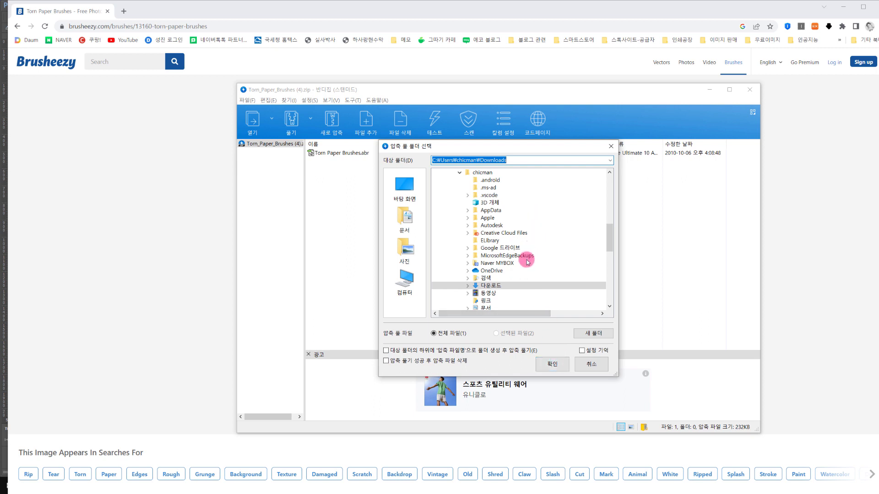
scroll(523, 256, down, 1)
scroll(521, 254, up, 4)
scroll(520, 248, down, 8)
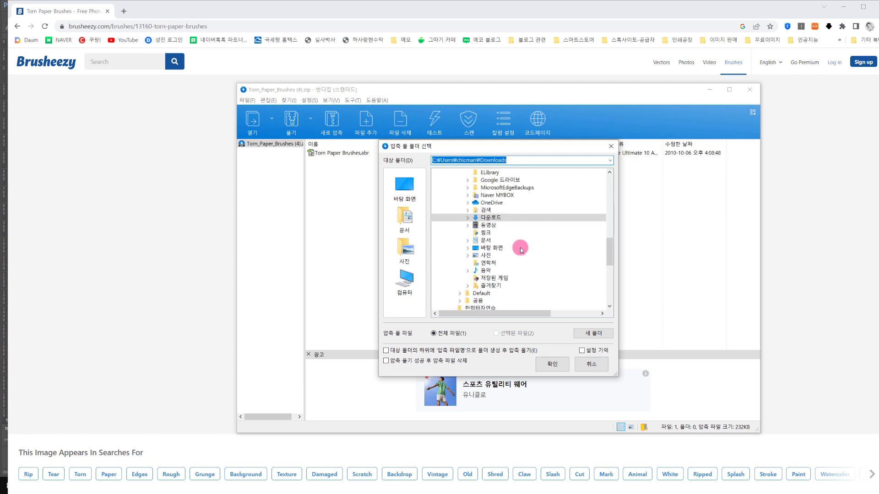
scroll(495, 232, up, 10)
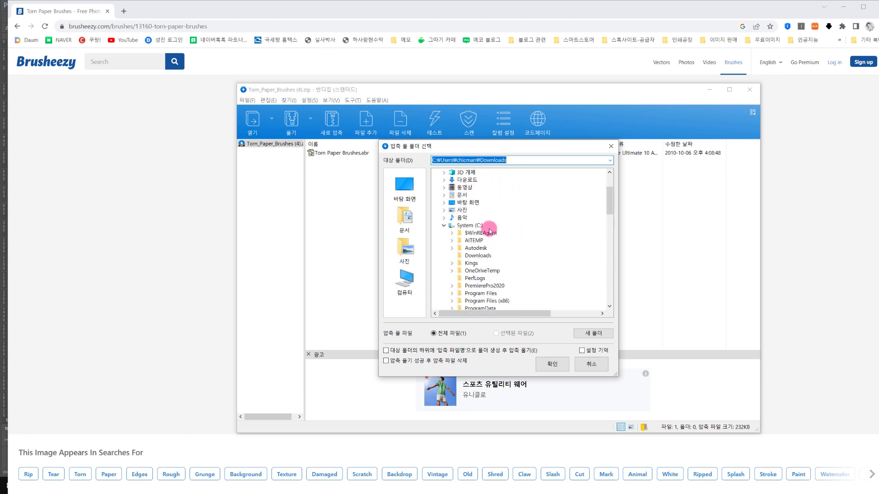
click(481, 225)
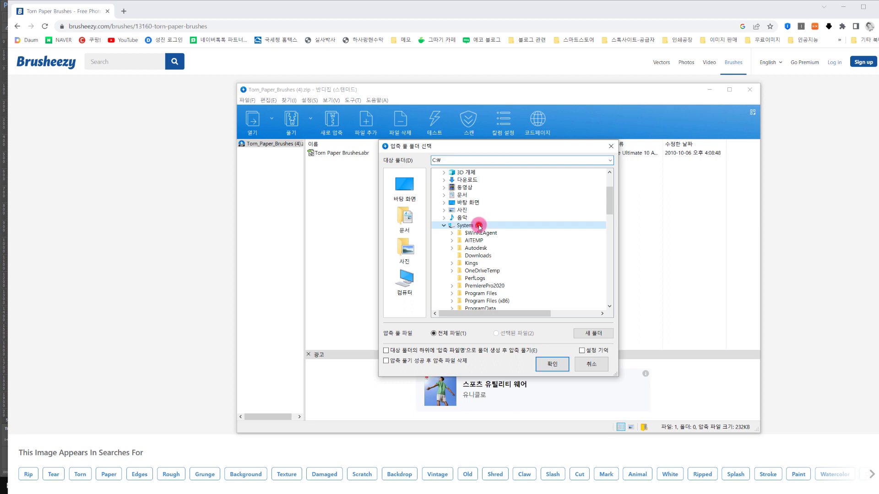
click(607, 335)
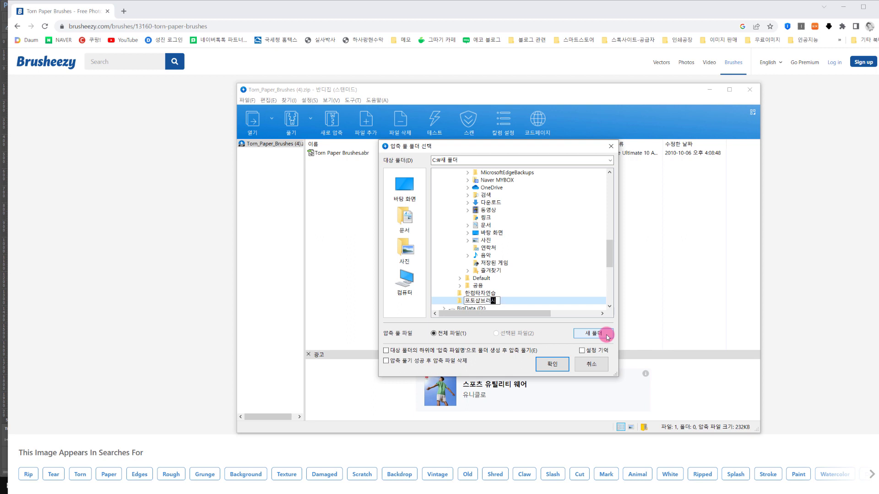
key(Escape)
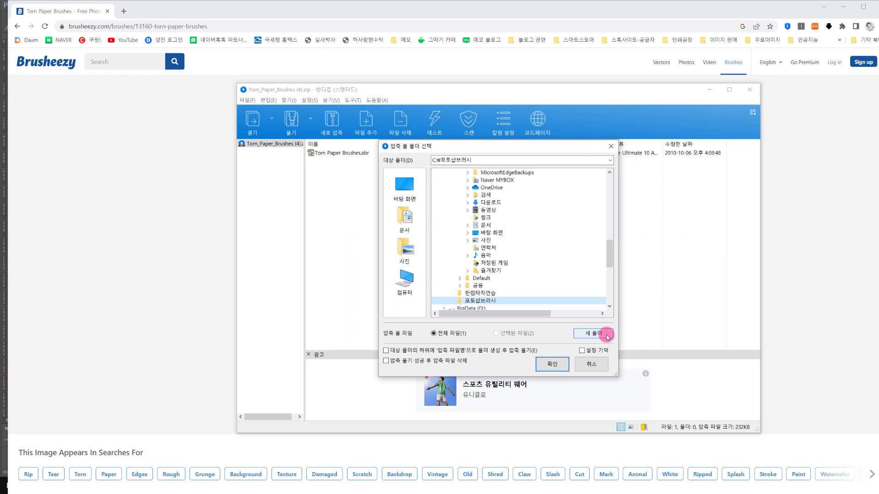
click(554, 364)
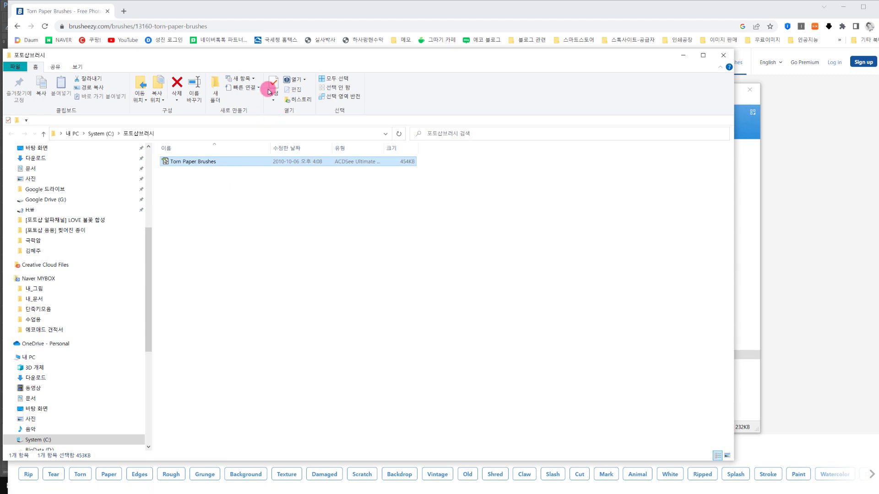
- Check the brush files in Program Files\Adobe\Adobe Photoshop CC 2017\Presets\Brushes on drive C:, then minimize the file window
drag(281, 54, 306, 26)
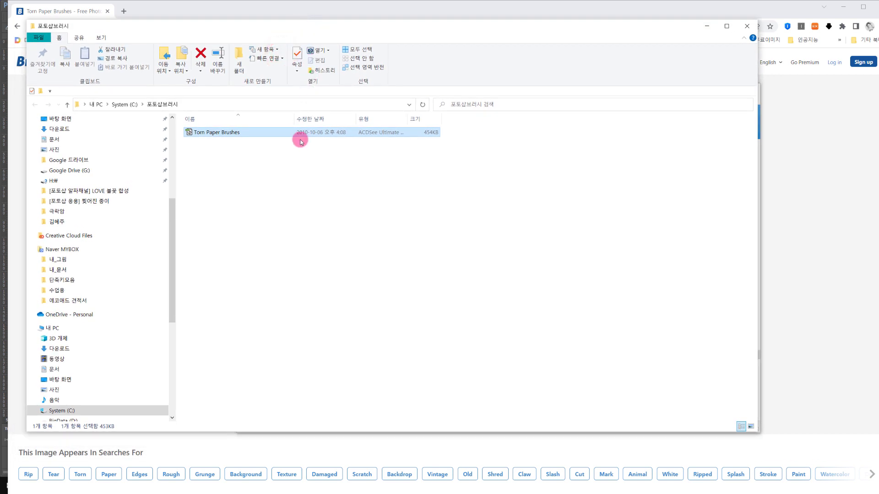
click(38, 411)
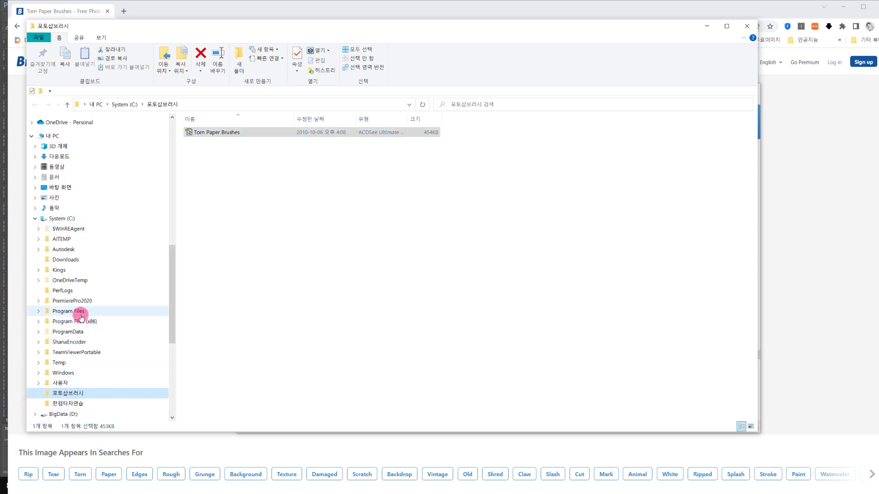
click(80, 312)
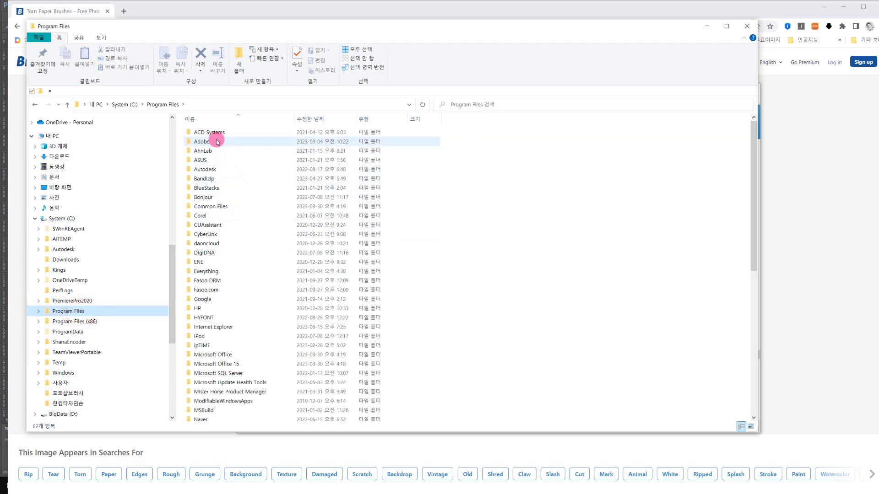
click(217, 142)
double_click(241, 141)
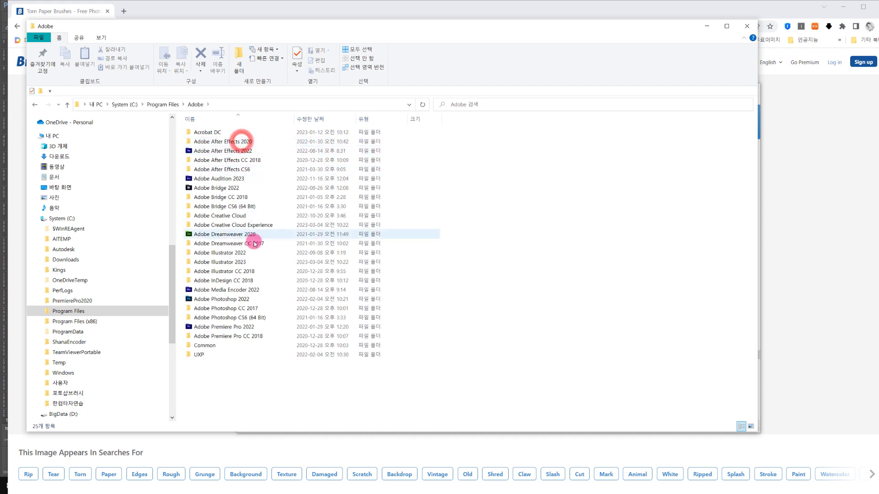
double_click(247, 310)
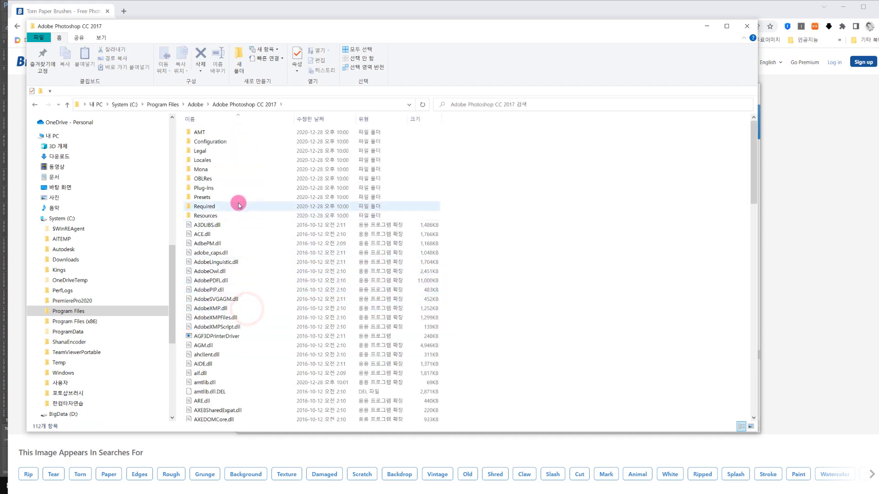
double_click(212, 201)
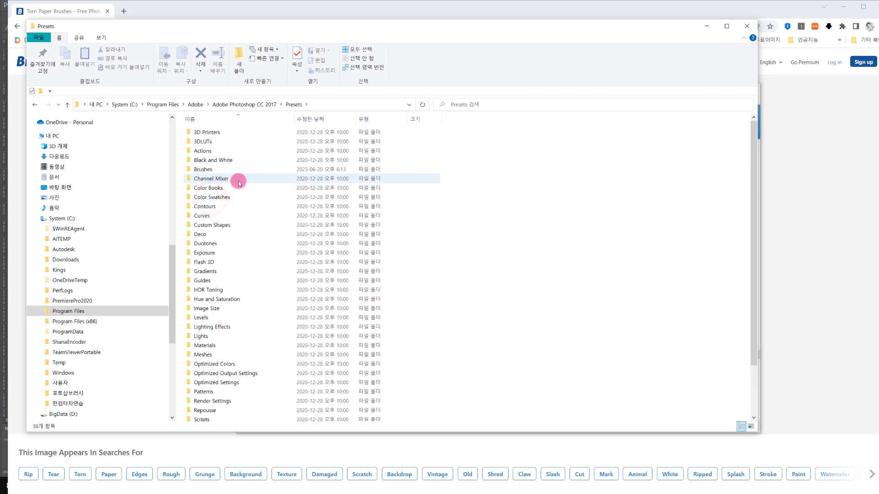
double_click(205, 169)
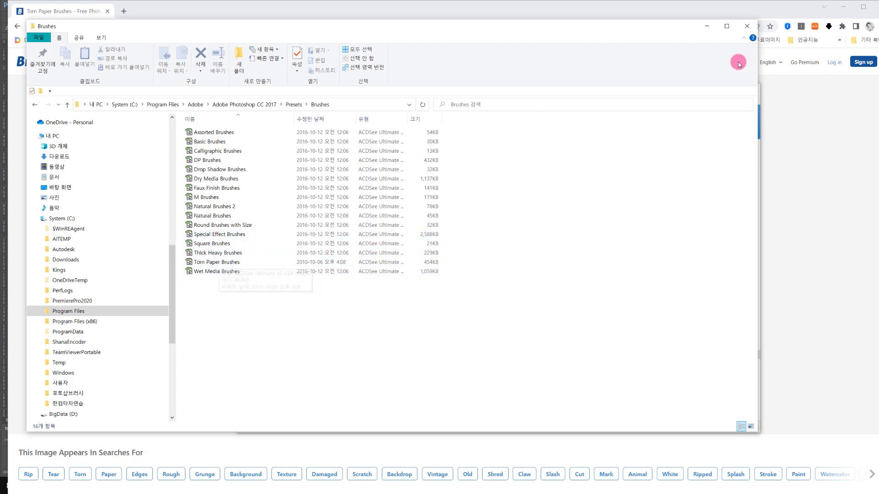
click(707, 27)
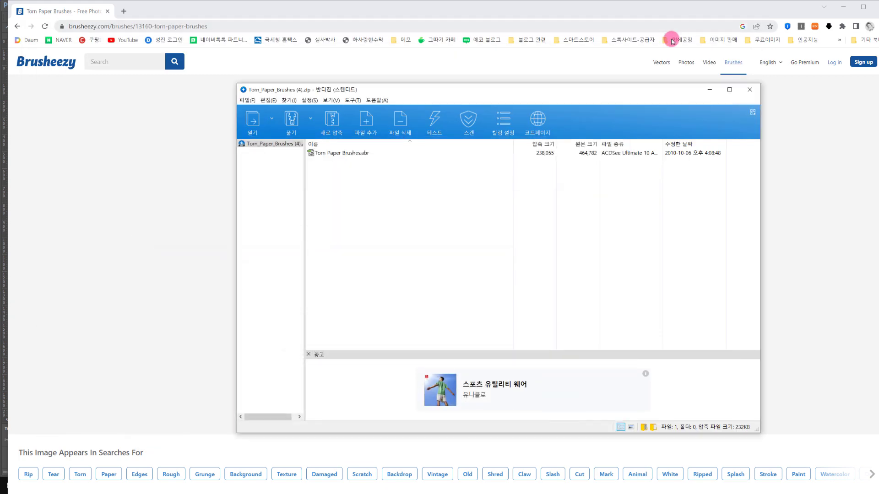
- Switch to Photoshop and load the Torn Paper Brushes file from the 포토샵브러시 folder on drive C: into the brush presets
click(744, 88)
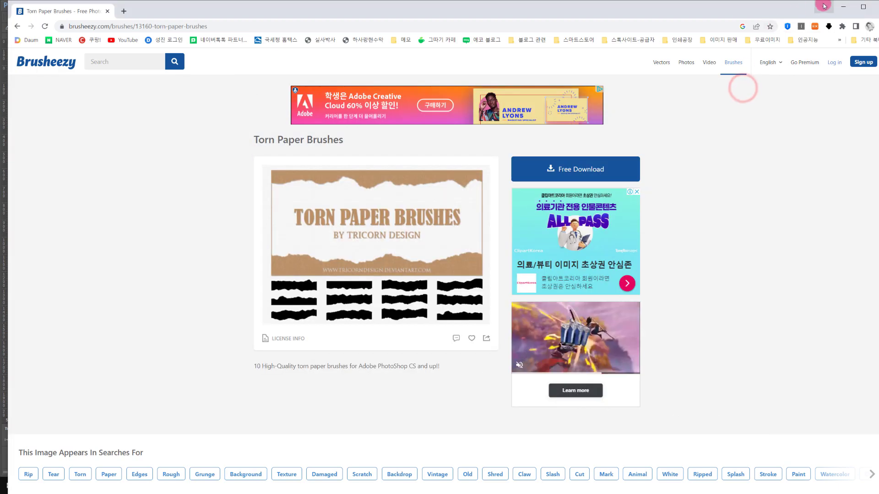
click(843, 7)
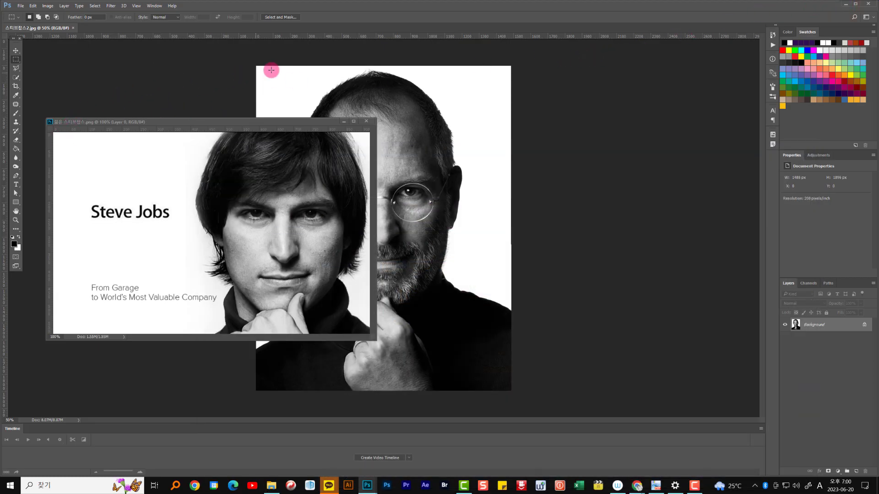
click(16, 113)
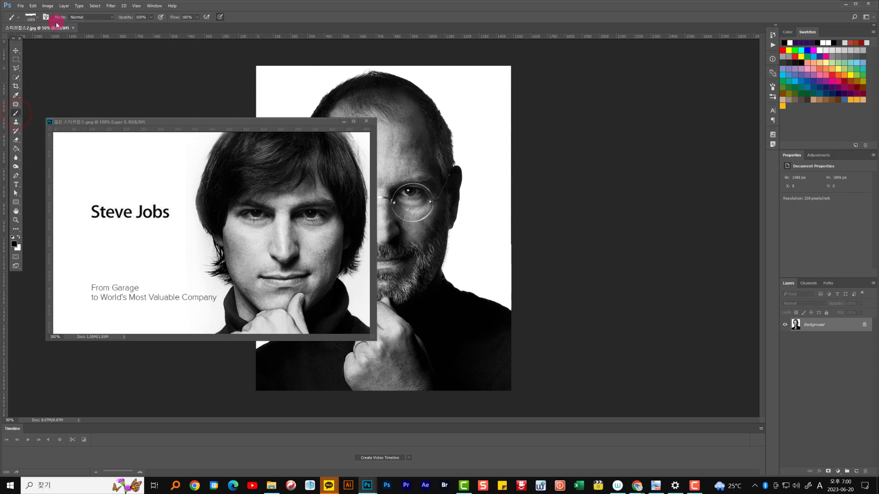
click(37, 18)
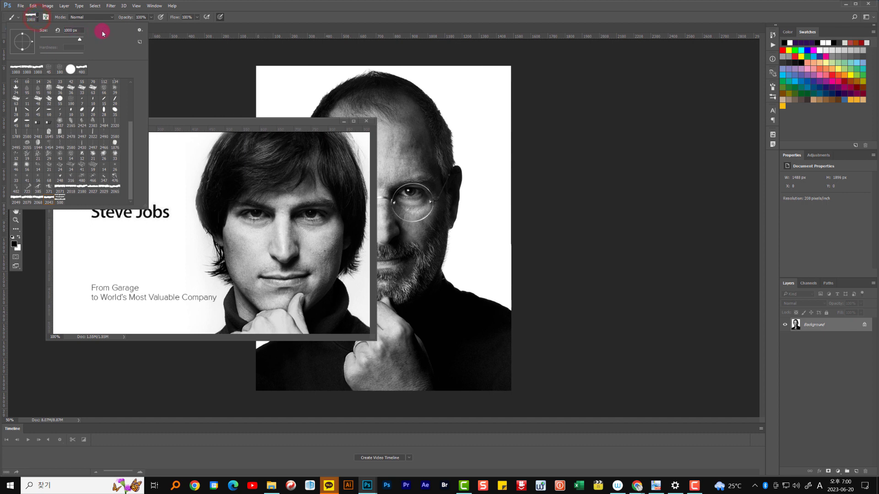
click(140, 30)
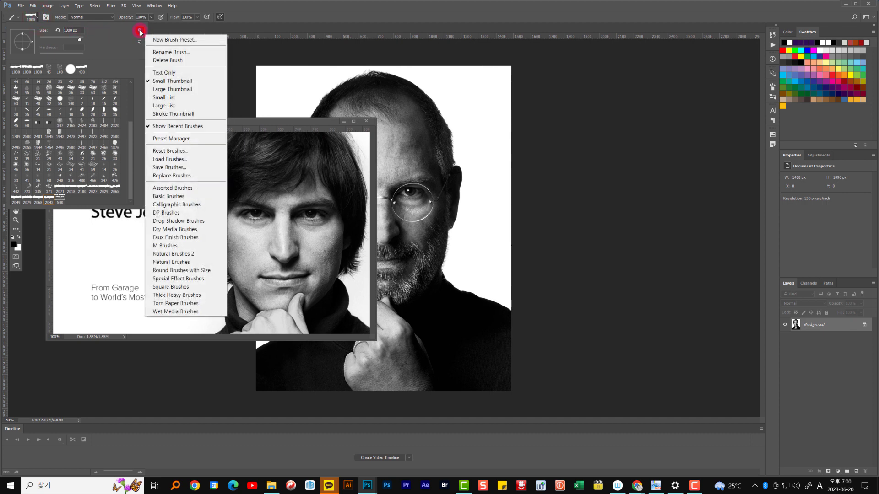
click(197, 159)
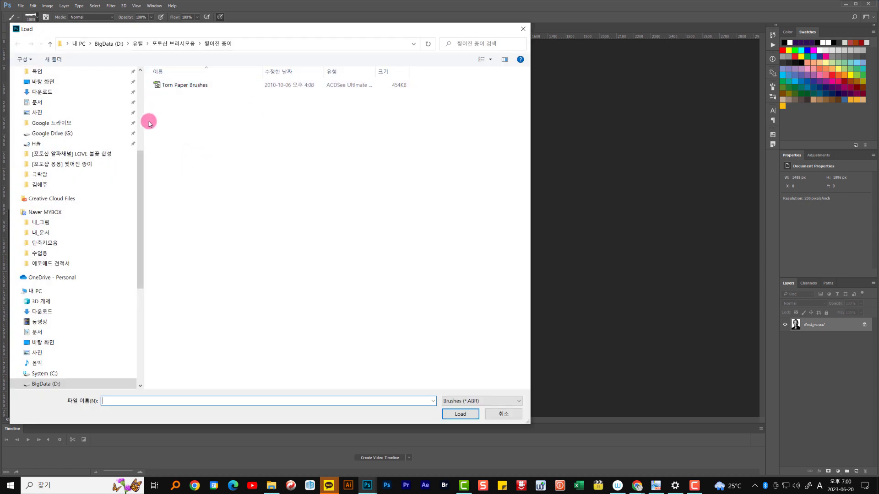
scroll(89, 181, up, 6)
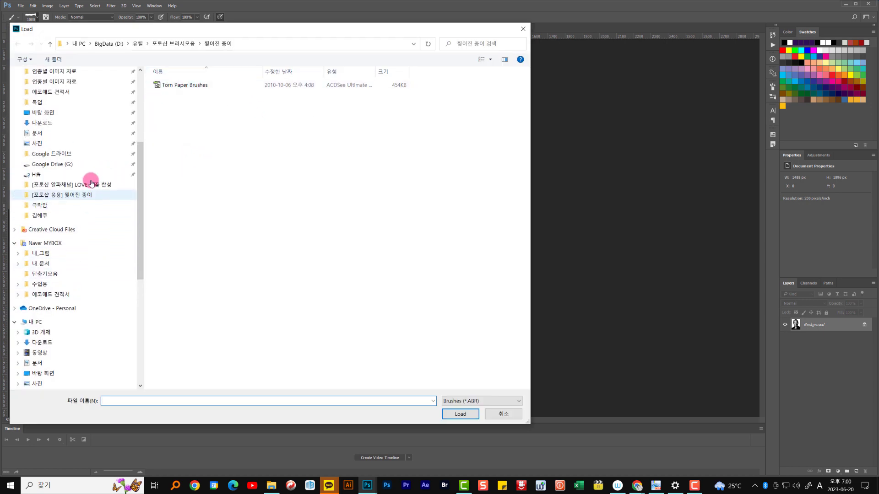
scroll(75, 183, down, 3)
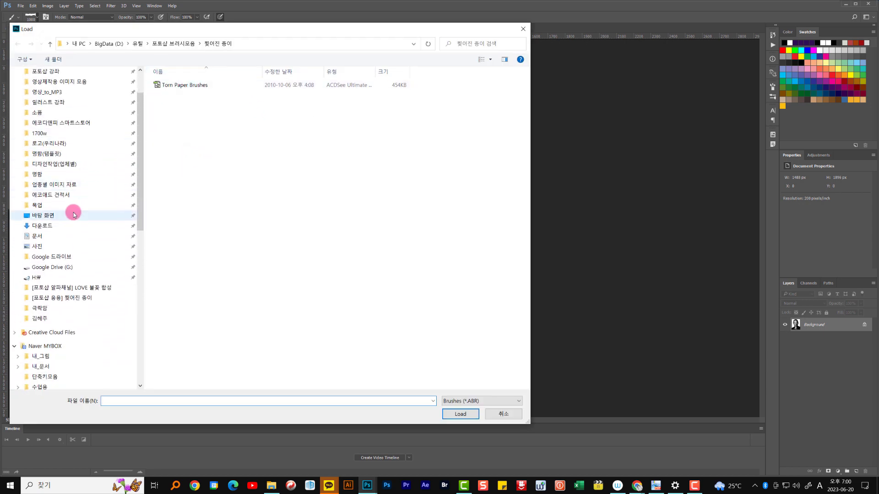
scroll(69, 231, down, 5)
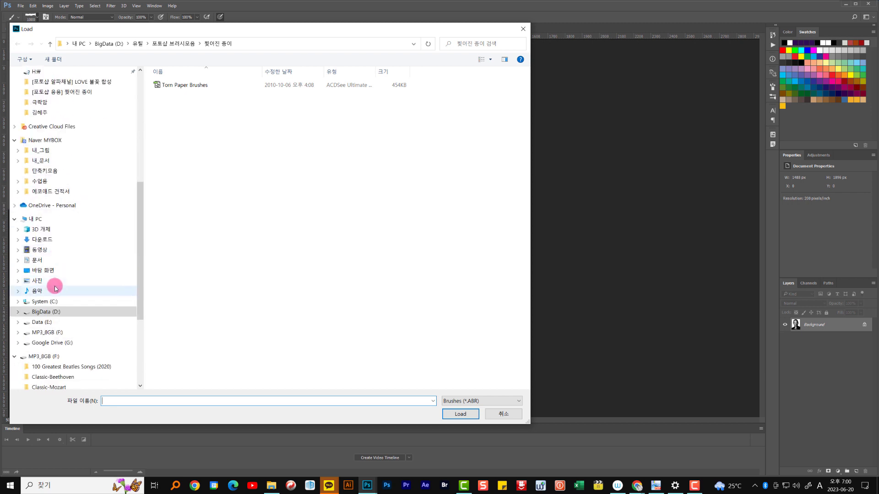
click(54, 303)
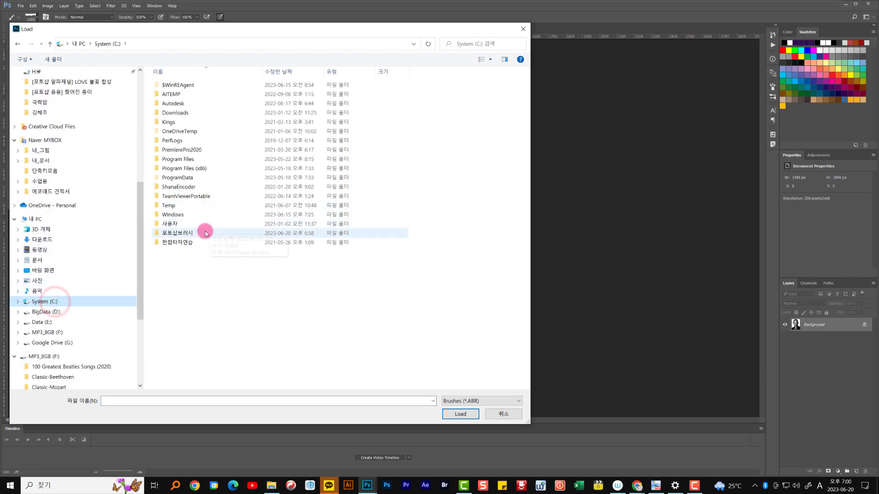
double_click(195, 232)
double_click(182, 85)
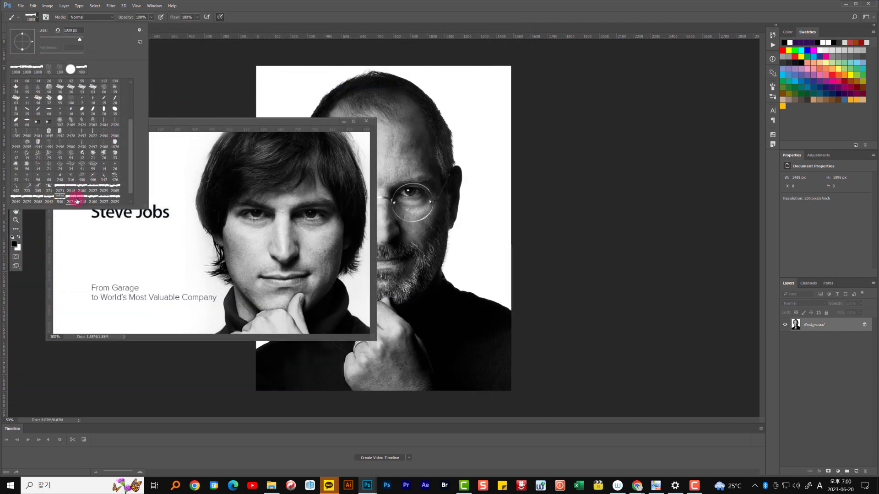
- Pick one of the newly loaded torn-paper brushes and activate the young portrait document 젊은 스티브잡스.png
drag(131, 156, 131, 162)
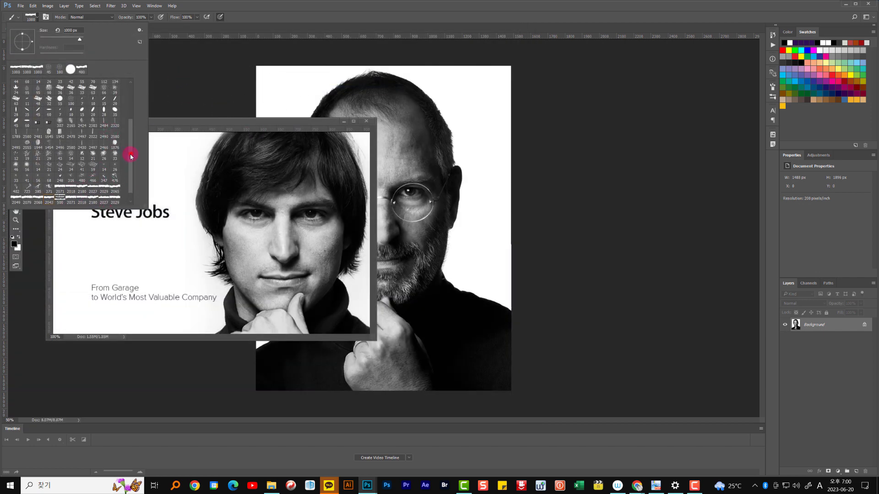
mouse_move(82, 190)
mouse_down()
mouse_move(65, 190)
mouse_move(84, 195)
mouse_move(113, 182)
mouse_move(104, 172)
mouse_move(165, 141)
mouse_move(67, 188)
mouse_move(71, 176)
mouse_move(110, 176)
mouse_move(59, 188)
mouse_move(86, 188)
mouse_move(102, 180)
mouse_move(86, 172)
mouse_move(197, 126)
mouse_move(177, 112)
mouse_up()
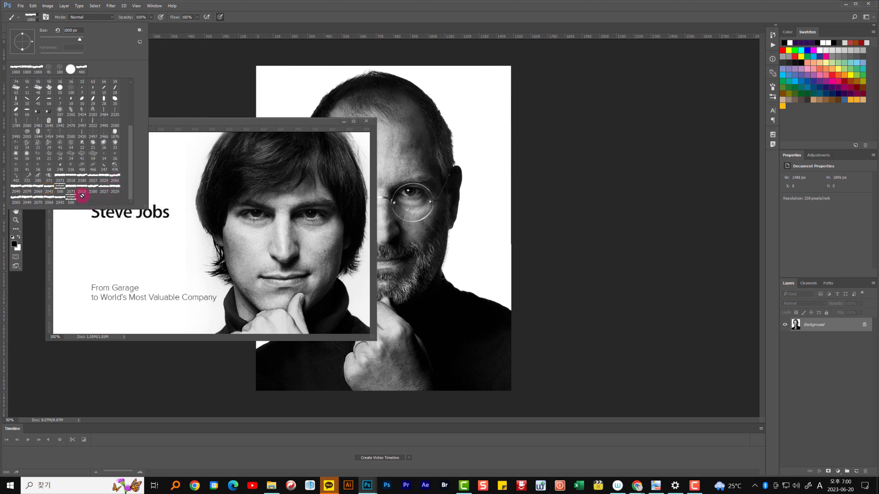
mouse_move(52, 199)
mouse_down()
mouse_move(39, 197)
mouse_move(114, 226)
mouse_move(58, 198)
mouse_move(48, 203)
mouse_move(68, 197)
mouse_move(68, 205)
mouse_move(37, 203)
mouse_move(109, 192)
mouse_up()
click(187, 120)
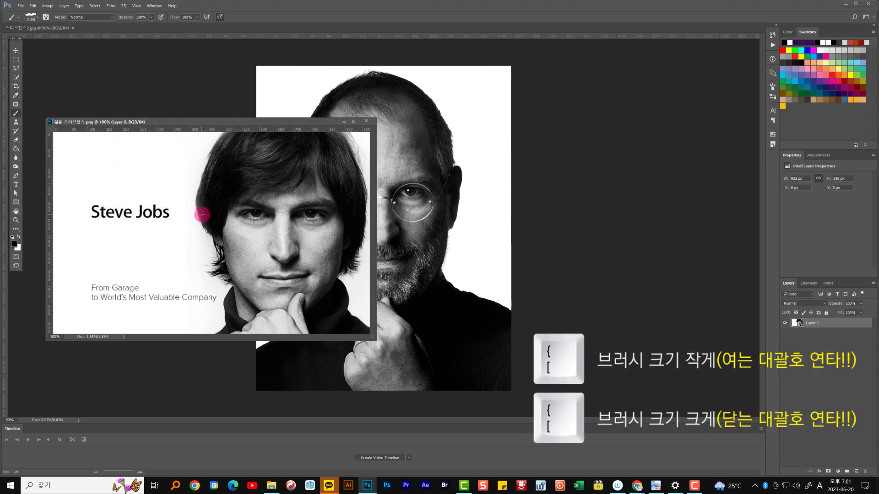
- Reduce the torn-paper brush to 1000 px and enlarge the young portrait's window beyond its canvas edges
key(bracketleft)
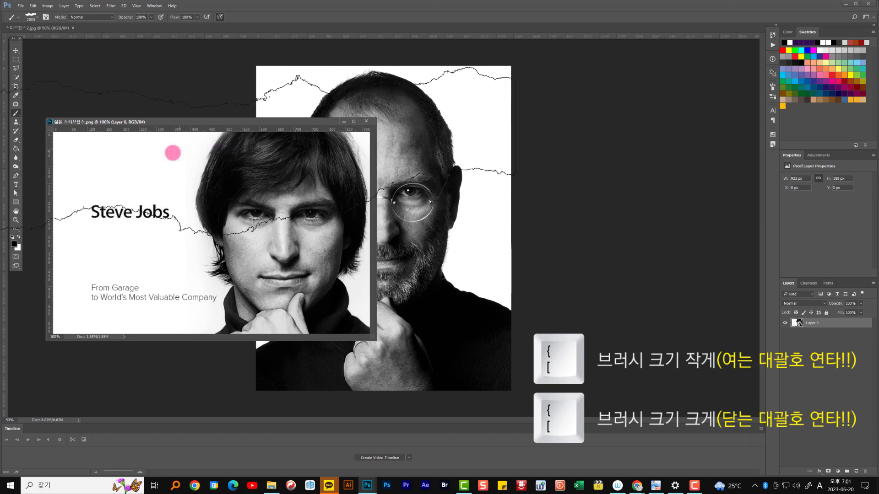
drag(212, 123, 233, 123)
key(bracketleft)
key(bracketleft)
key(bracketleft)
key(bracketleft)
key(bracketleft)
key(bracketleft)
key(bracketleft)
key(bracketleft)
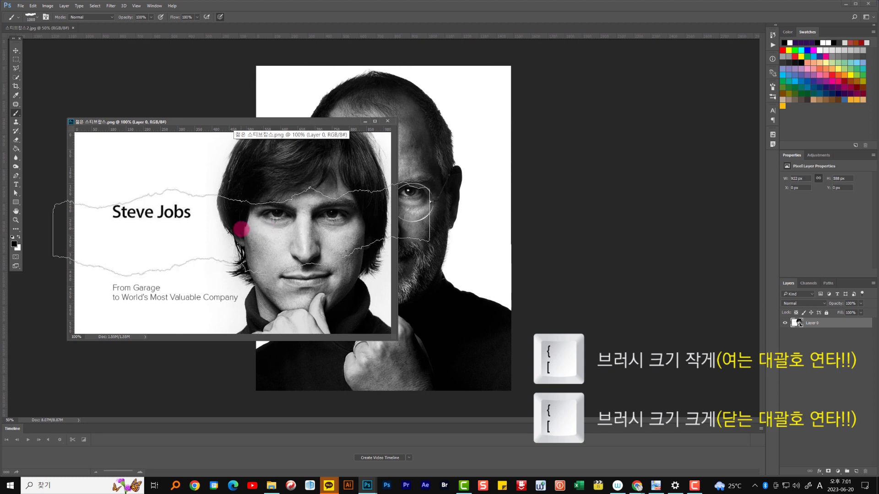
key(bracketleft)
key(bracketleft)
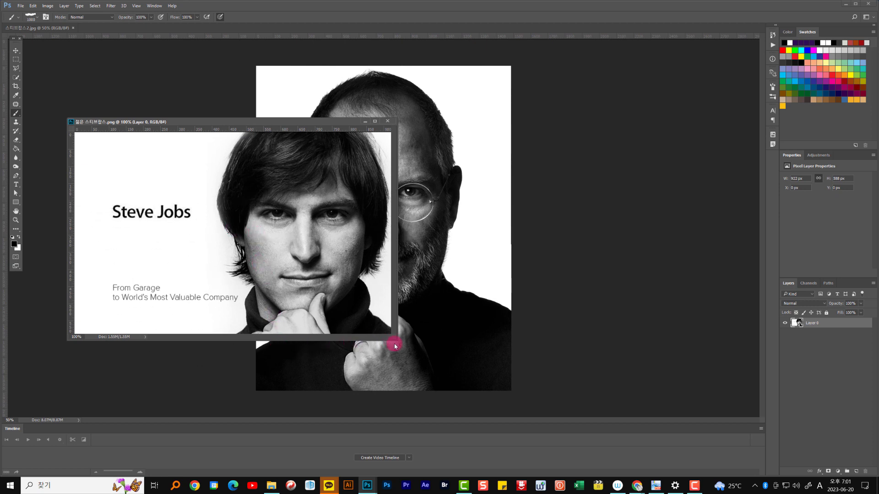
drag(396, 340, 472, 359)
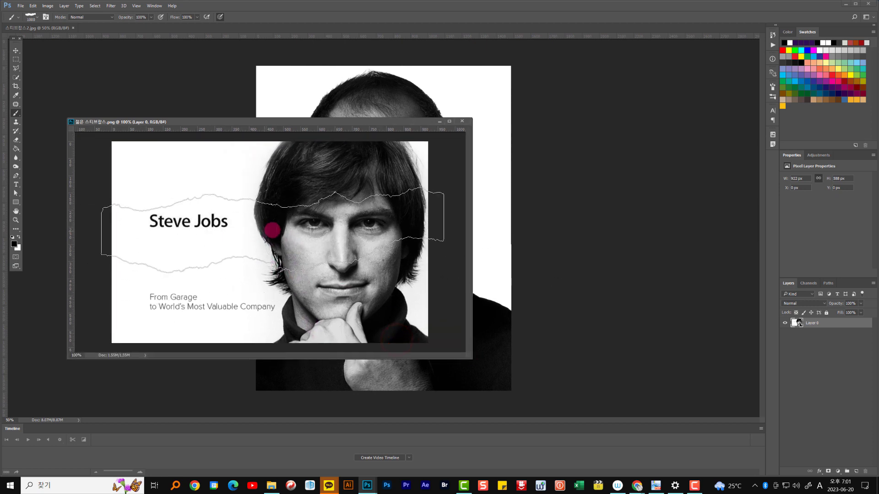
- Try stamping the torn-paper brush in black directly across the young portrait's eyes, and undo the stamp
mouse_move(277, 227)
mouse_down()
mouse_move(308, 232)
mouse_move(270, 225)
mouse_up()
click(280, 227)
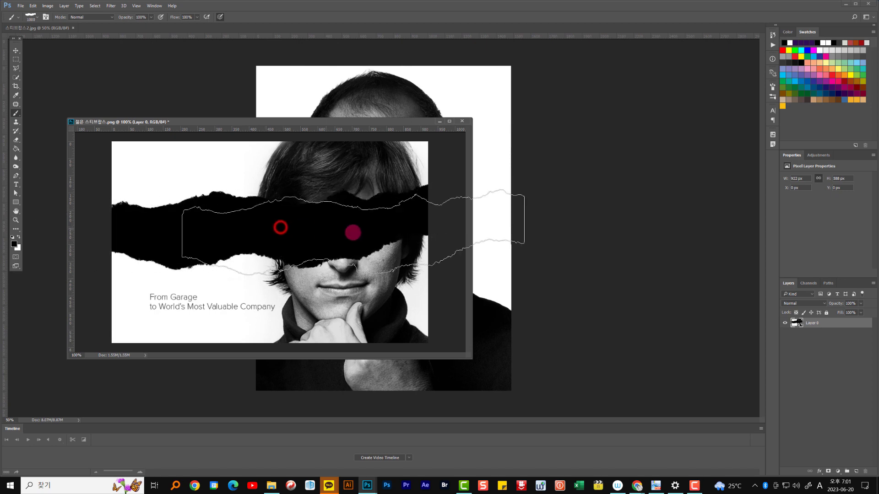
key(ctrl+z)
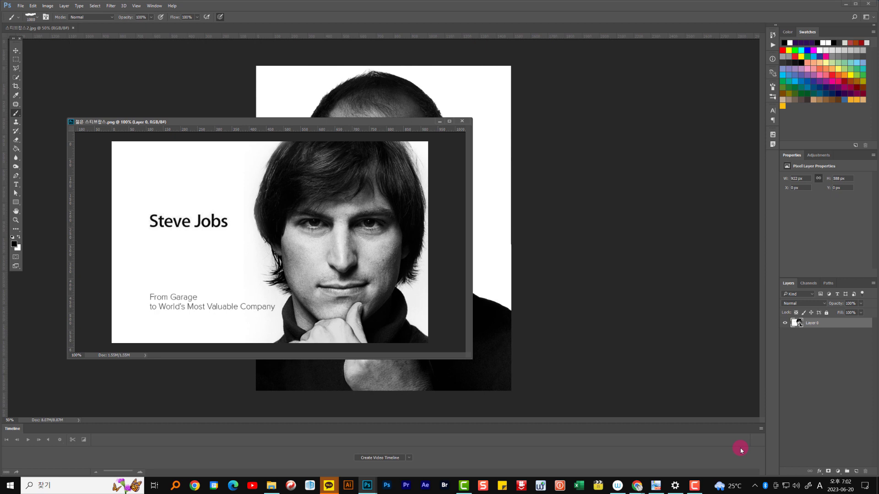
- Add a layer mask to Layer 0 and stamp the torn-paper brush in black across the eyes to hide a ripped strip
click(826, 472)
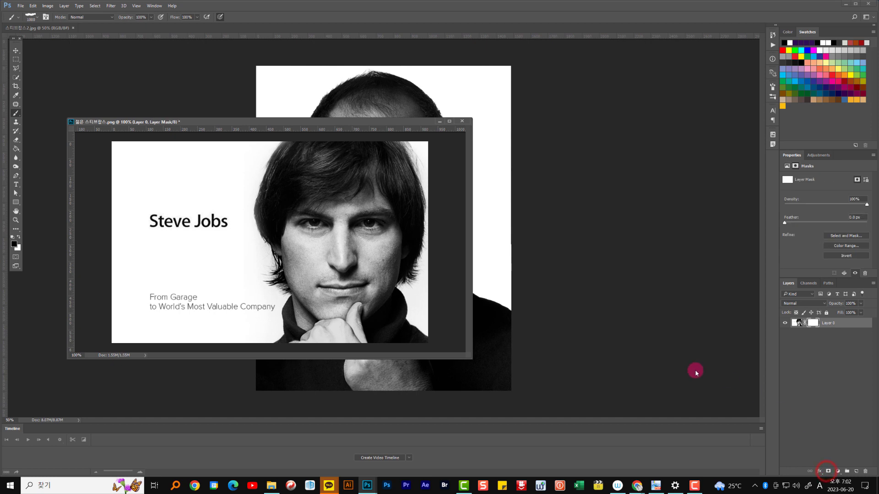
click(18, 237)
click(19, 237)
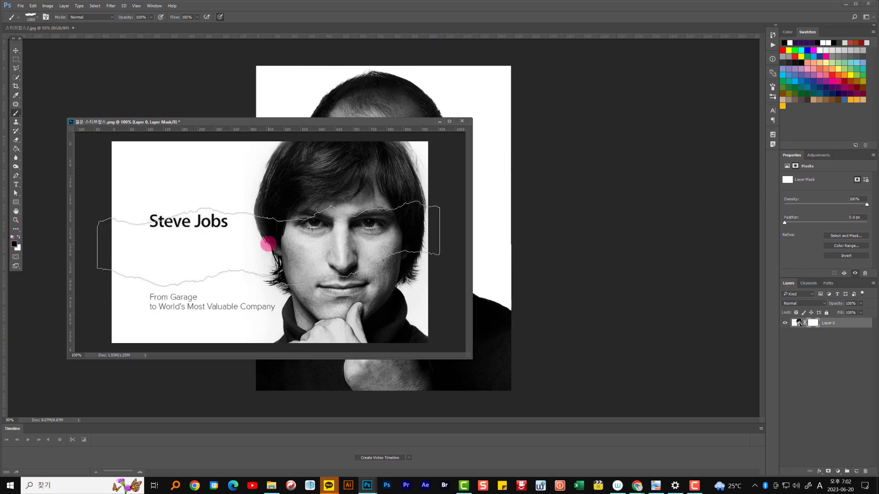
drag(268, 245, 272, 215)
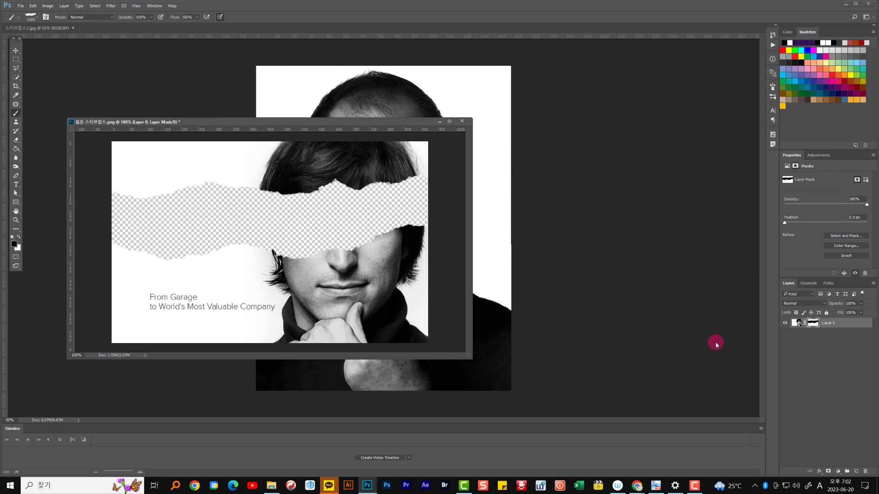
- Add a drop shadow with a distance of 17 px to the masked portrait layer
double_click(852, 325)
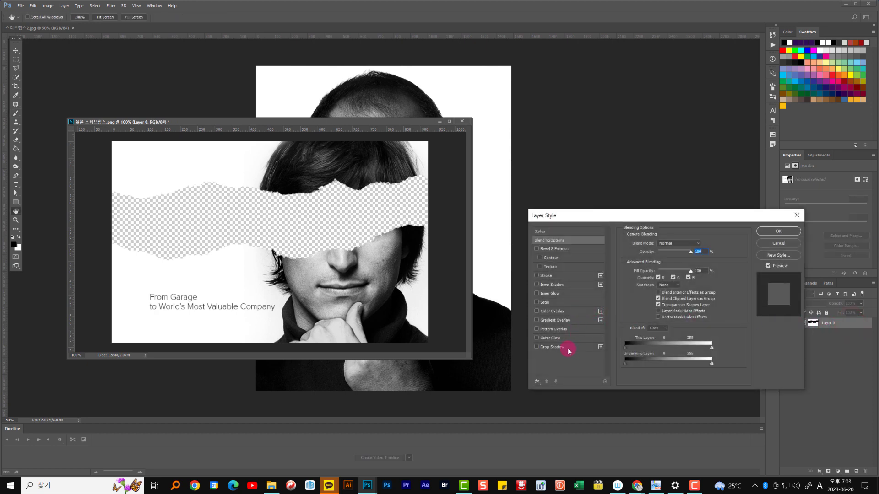
click(554, 347)
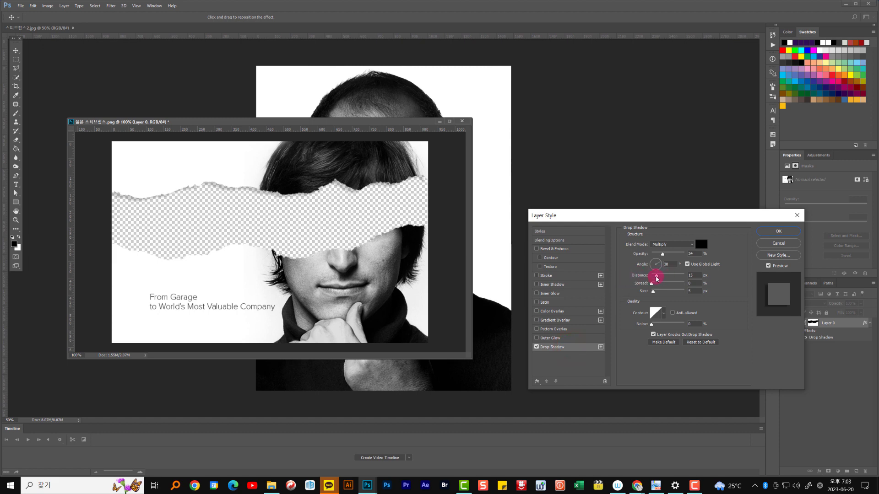
drag(656, 277, 656, 278)
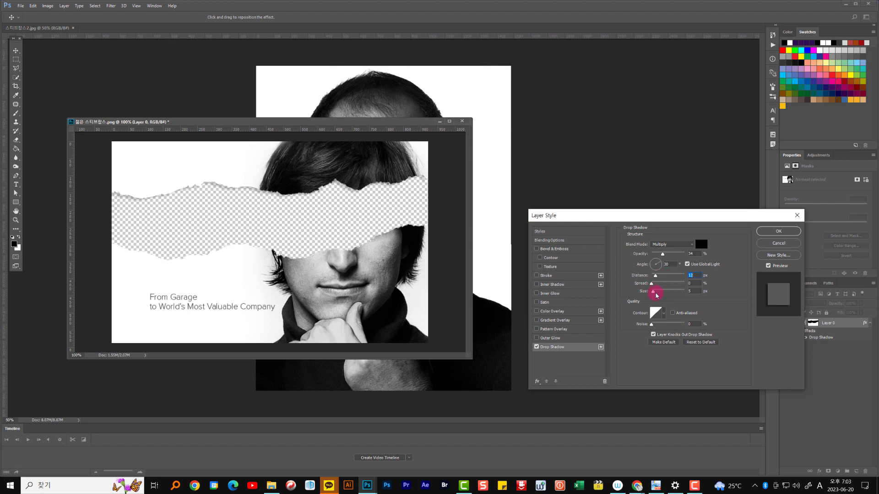
drag(657, 278, 658, 278)
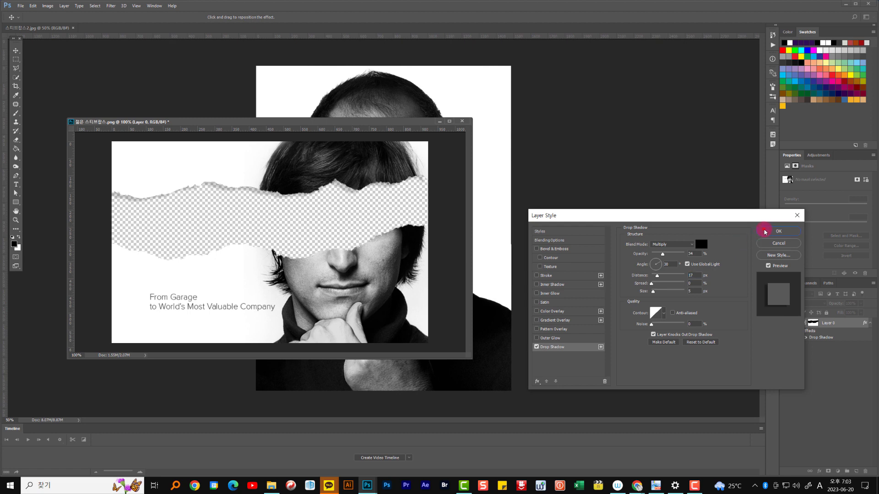
click(765, 232)
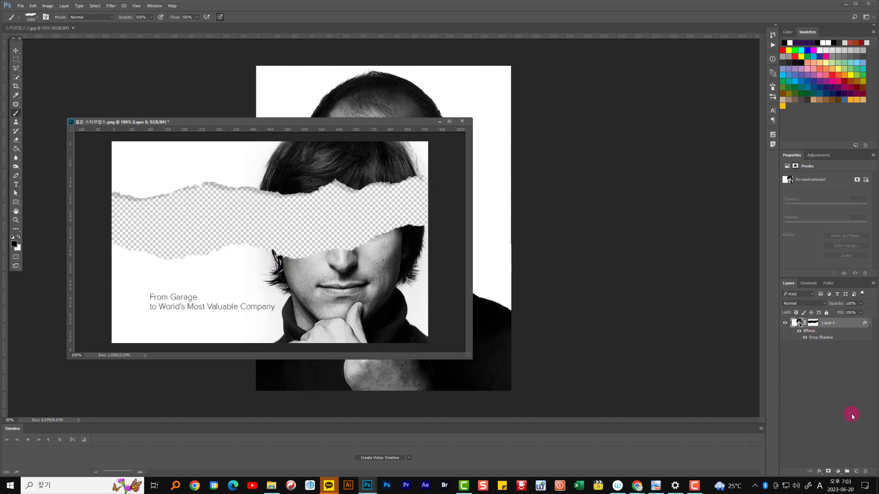
- Create a new layer above the masked portrait and clip it to Layer 0
click(856, 472)
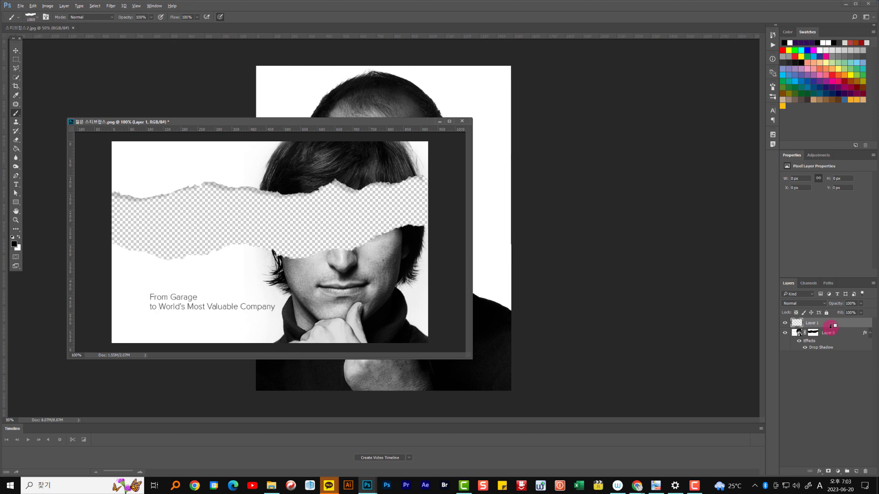
mouse_move(830, 326)
mouse_down()
mouse_move(820, 336)
mouse_move(806, 333)
mouse_move(826, 325)
mouse_up()
drag(830, 326, 759, 305)
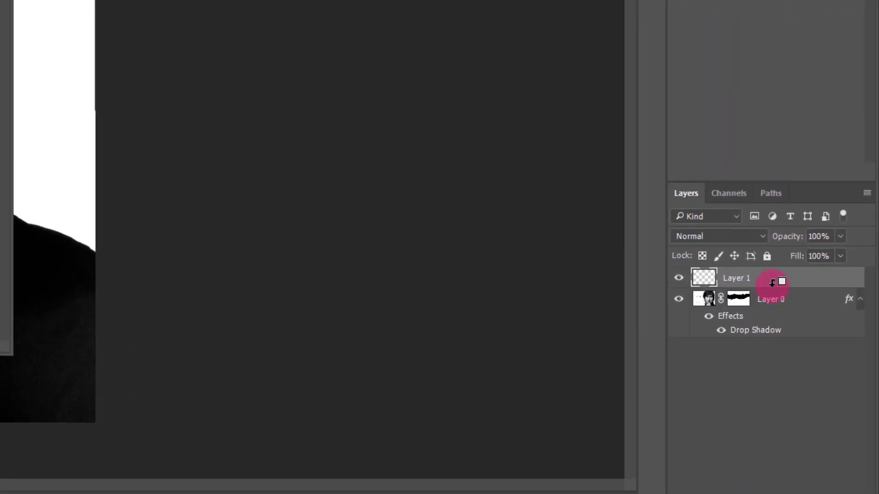
drag(640, 263, 800, 300)
drag(821, 351, 822, 355)
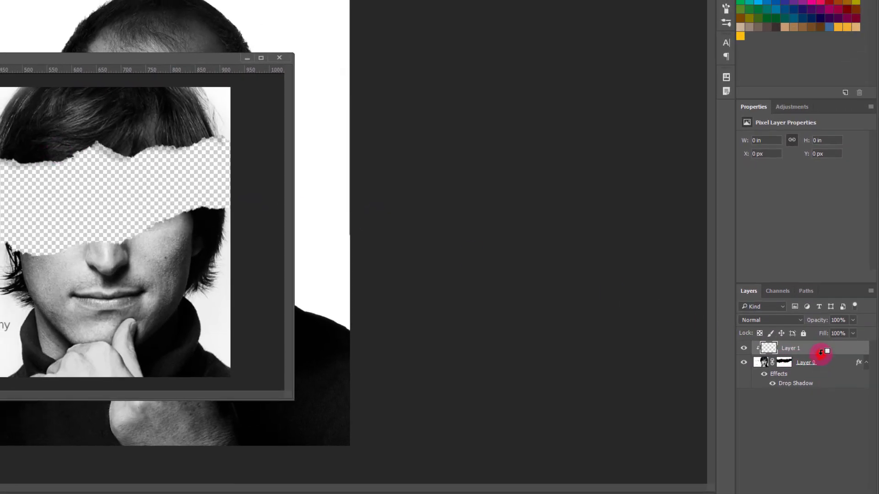
alt+click(762, 356)
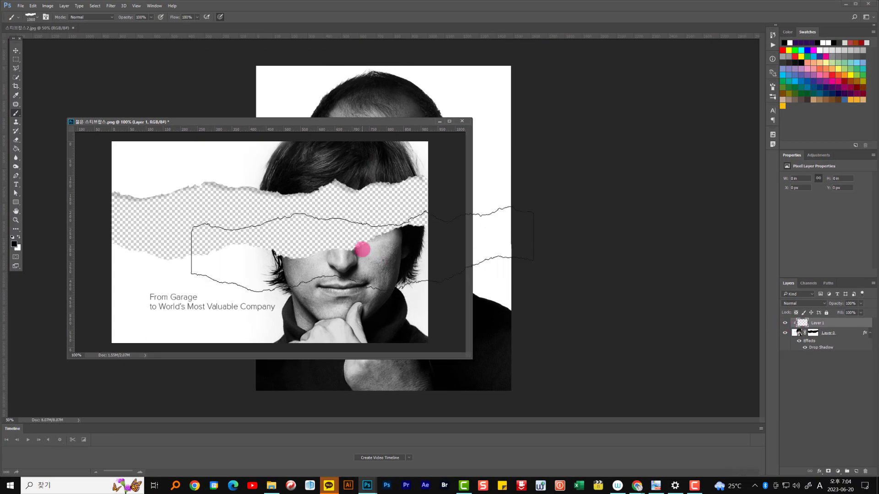
- Stamp white torn-paper edges along the rip on the clipped layer with the brush at 900 px
click(19, 236)
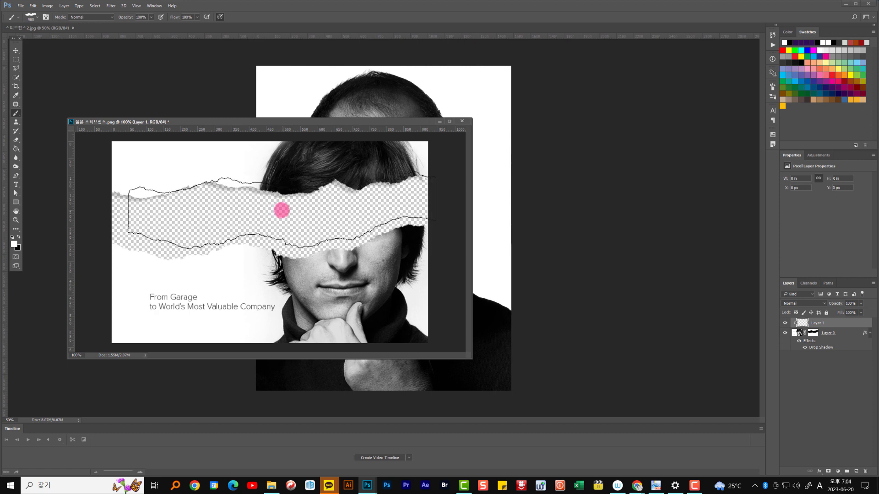
mouse_move(282, 209)
mouse_down()
mouse_move(435, 256)
mouse_move(377, 246)
mouse_move(348, 210)
mouse_move(262, 212)
mouse_move(275, 209)
mouse_up()
mouse_move(365, 216)
mouse_down()
mouse_move(354, 295)
mouse_move(347, 281)
mouse_move(364, 289)
mouse_move(261, 255)
mouse_move(273, 248)
mouse_move(279, 225)
mouse_move(290, 223)
mouse_move(109, 206)
mouse_move(143, 190)
mouse_move(478, 245)
mouse_move(267, 279)
mouse_move(529, 239)
mouse_move(490, 283)
mouse_move(726, 277)
mouse_move(781, 304)
mouse_move(596, 325)
mouse_move(594, 291)
mouse_up()
drag(549, 273, 310, 120)
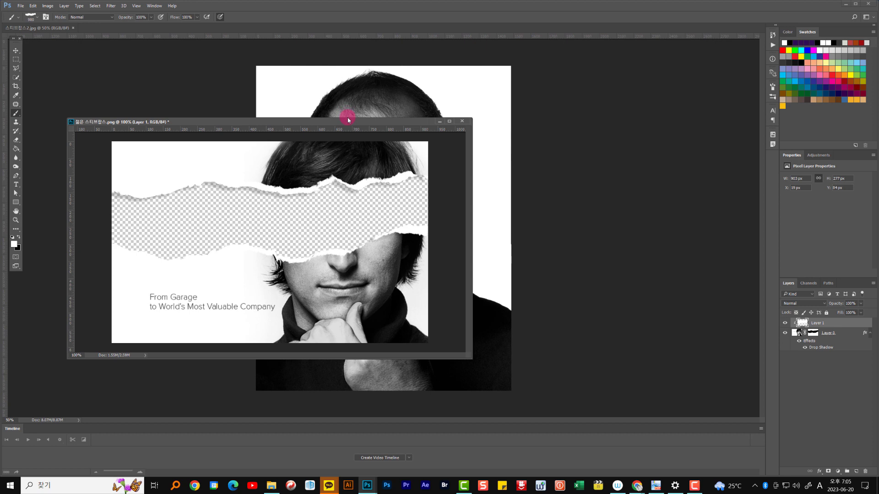
- Copy the older portrait into the ripped-paper document and place its layer beneath the masked portrait, Layer 0
drag(348, 120, 15, 48)
click(15, 51)
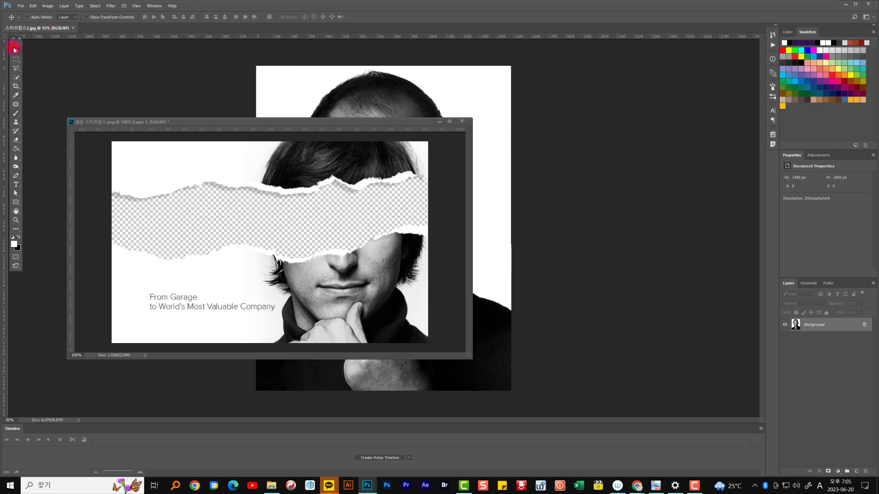
click(364, 80)
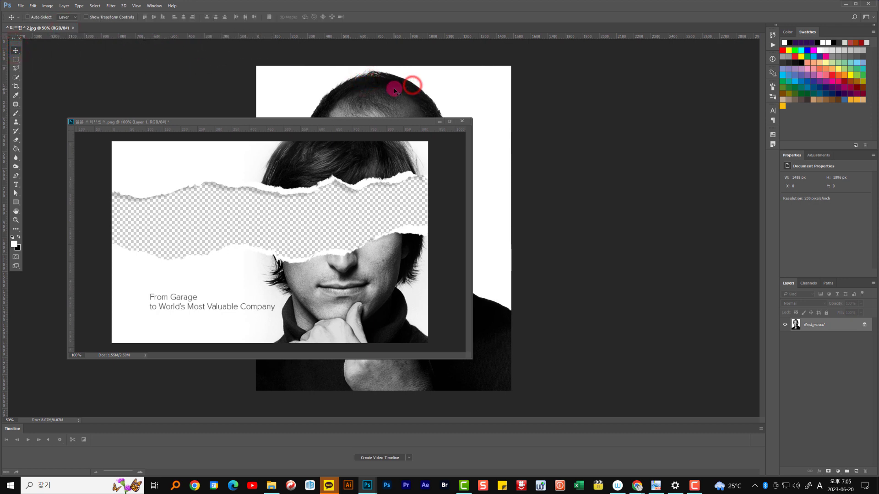
click(396, 89)
drag(399, 94, 380, 202)
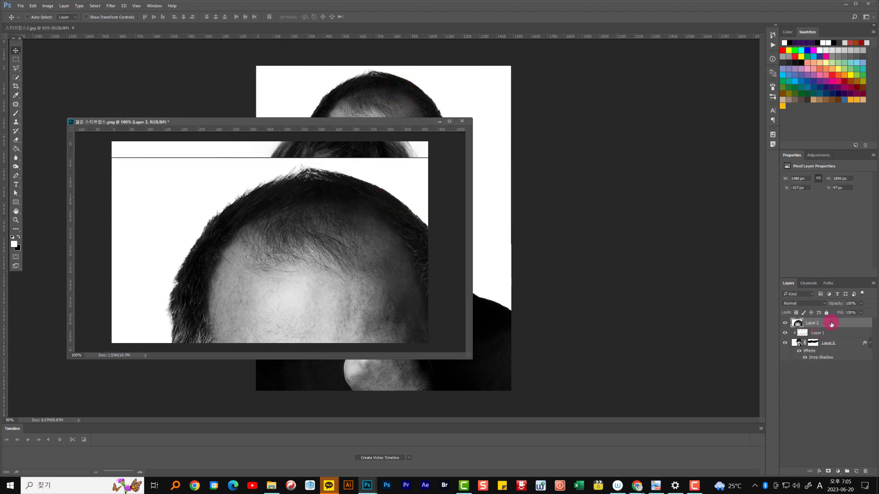
drag(831, 324, 830, 359)
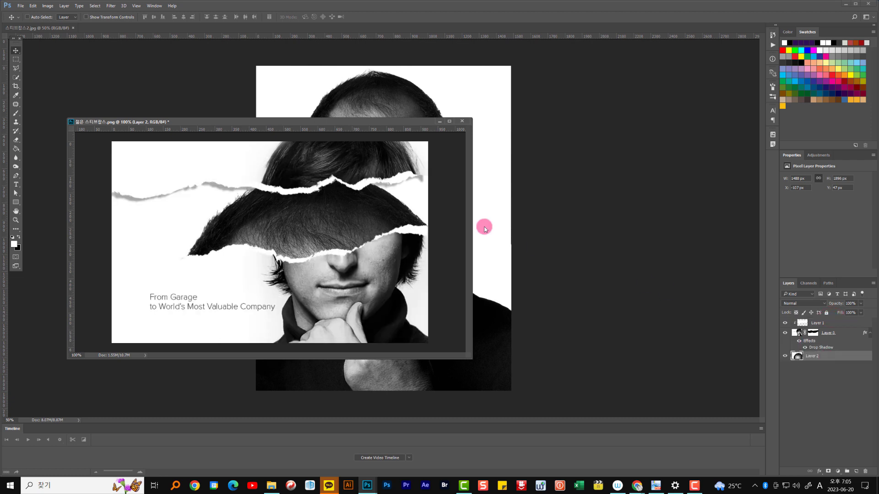
- Scale the older portrait to about 51% and position it so its eyes and glasses line up with the younger face inside the rip
drag(312, 231, 320, 205)
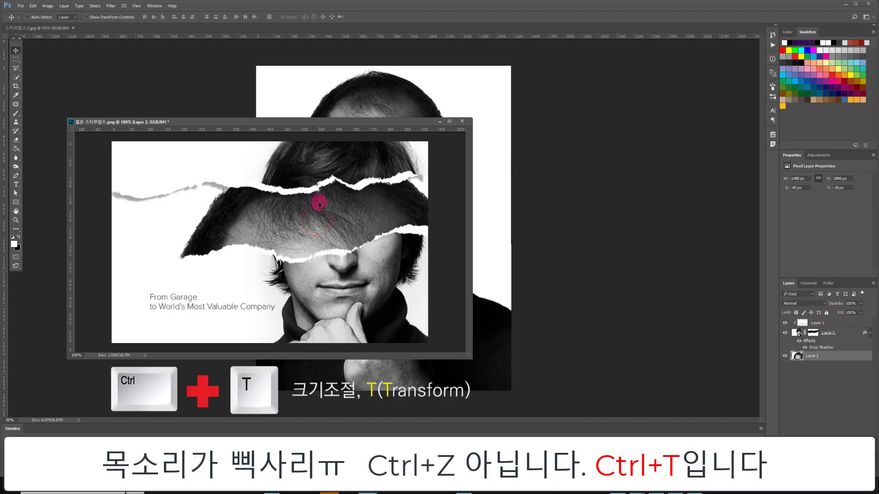
key(ctrl+t)
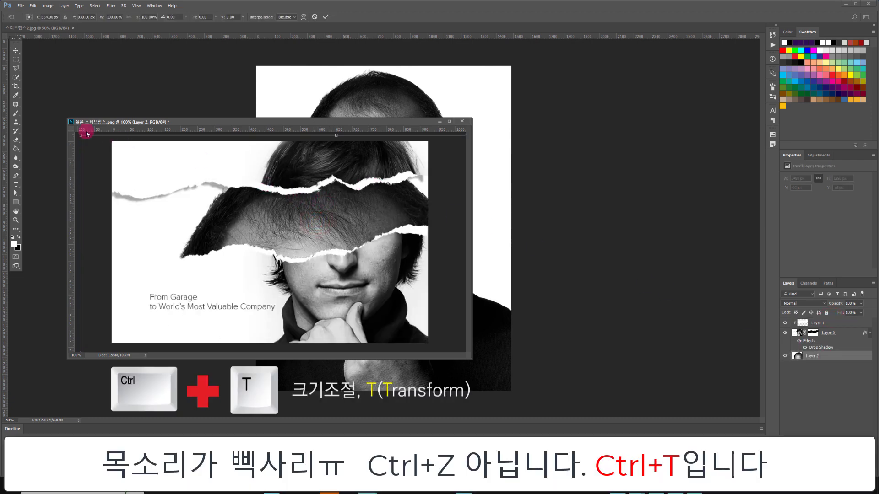
drag(87, 134, 337, 220)
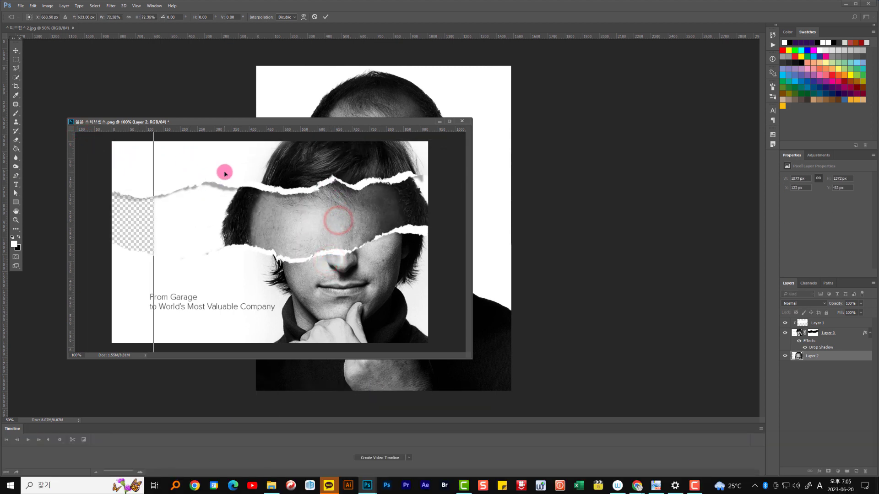
drag(224, 174, 226, 173)
drag(157, 149, 251, 205)
drag(295, 234, 334, 210)
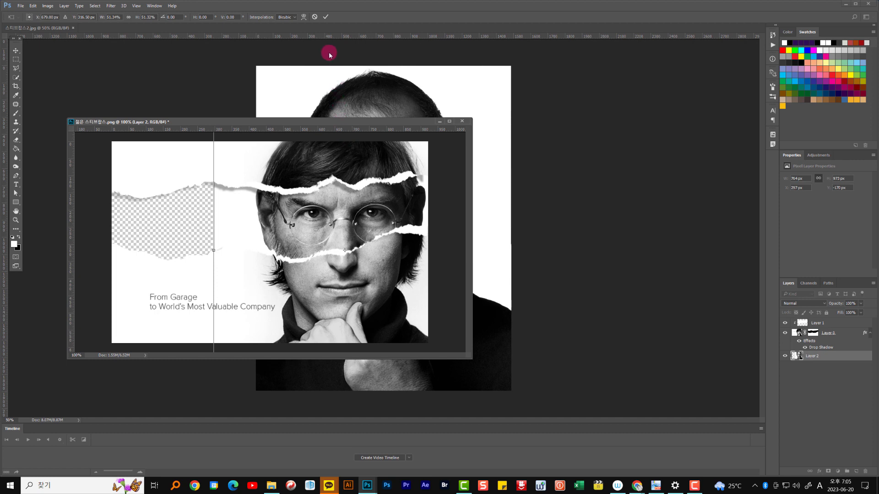
click(326, 17)
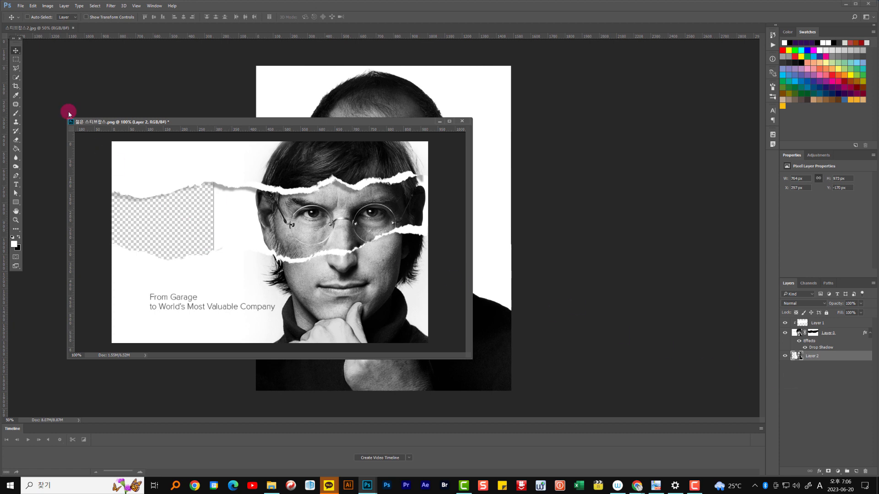
- Fill a rectangular selection over the transparent left part of the rip with white on the older portrait's layer, and deselect
click(17, 60)
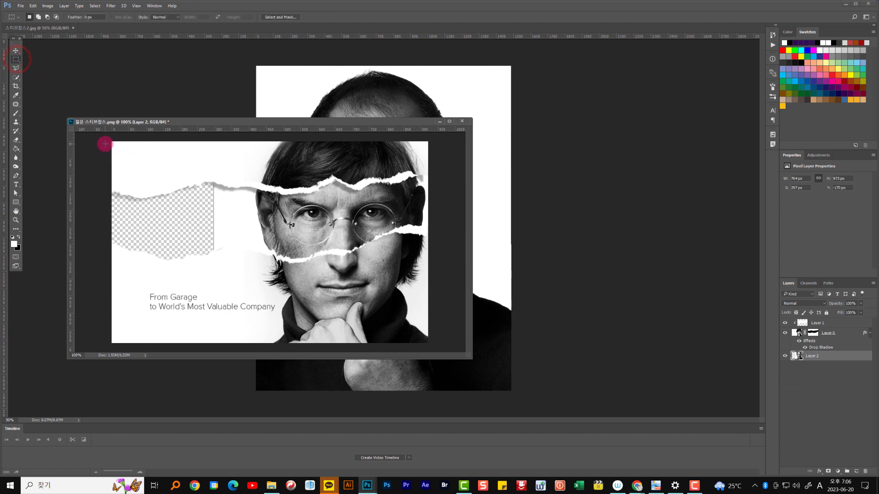
drag(101, 139, 229, 343)
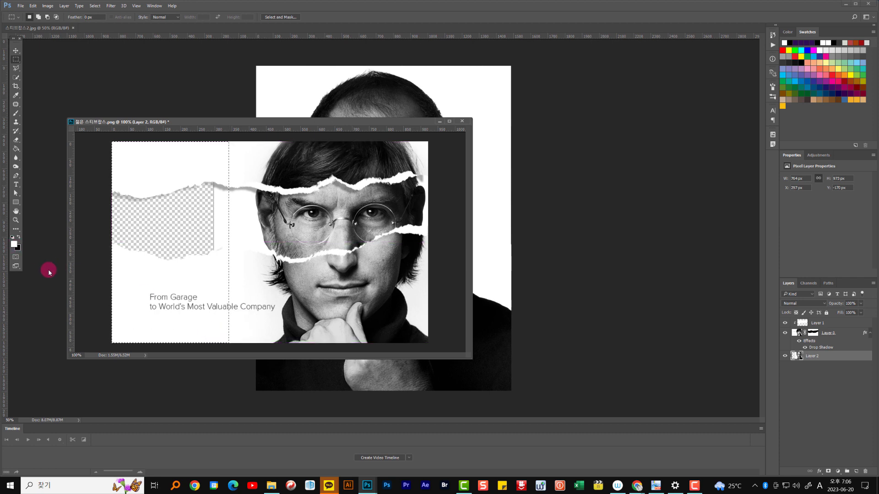
key(shift+BackSpace)
key(Return)
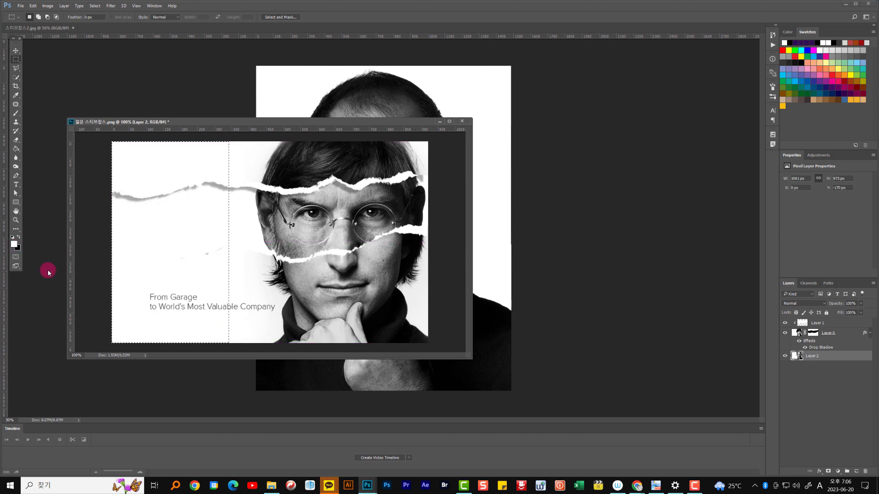
key(ctrl+d)
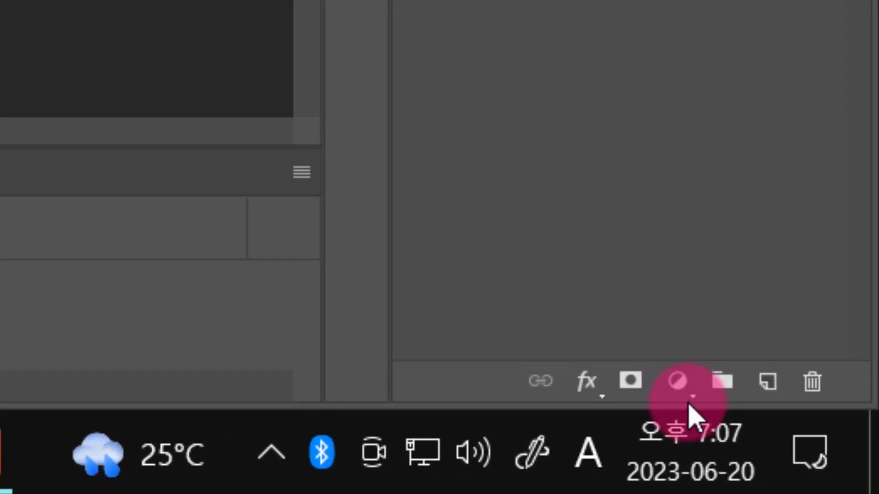
- Add a Gradient Map adjustment layer above the older portrait, compare several gradient presets and apply Violet, Orange
click(682, 377)
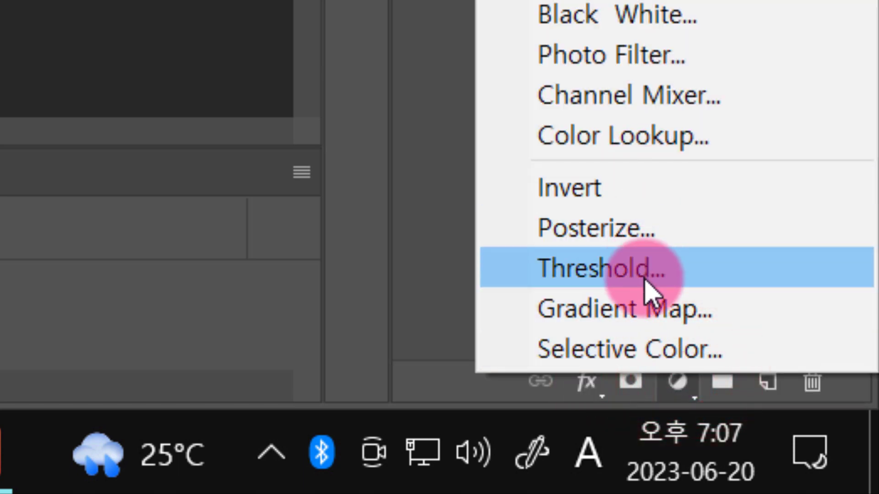
click(649, 320)
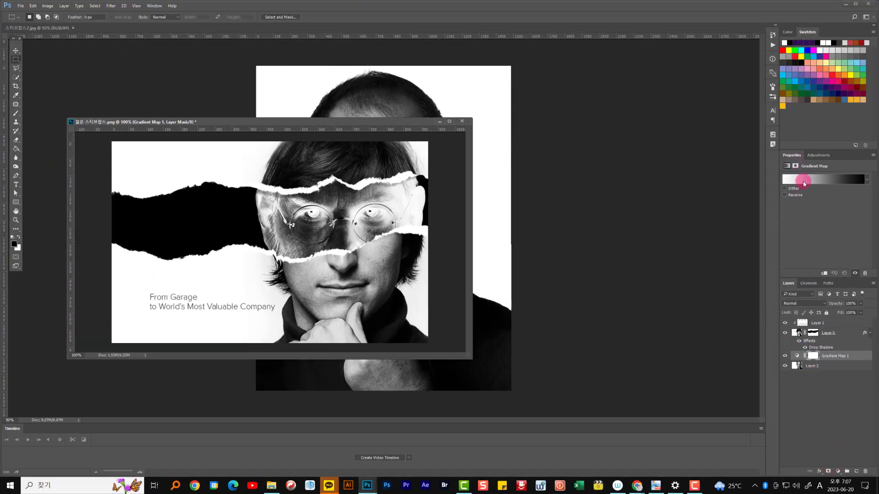
click(804, 183)
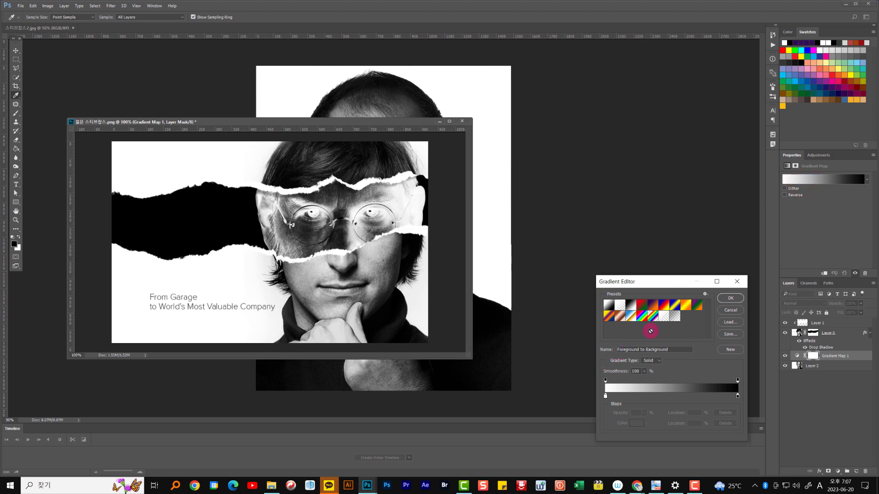
click(654, 307)
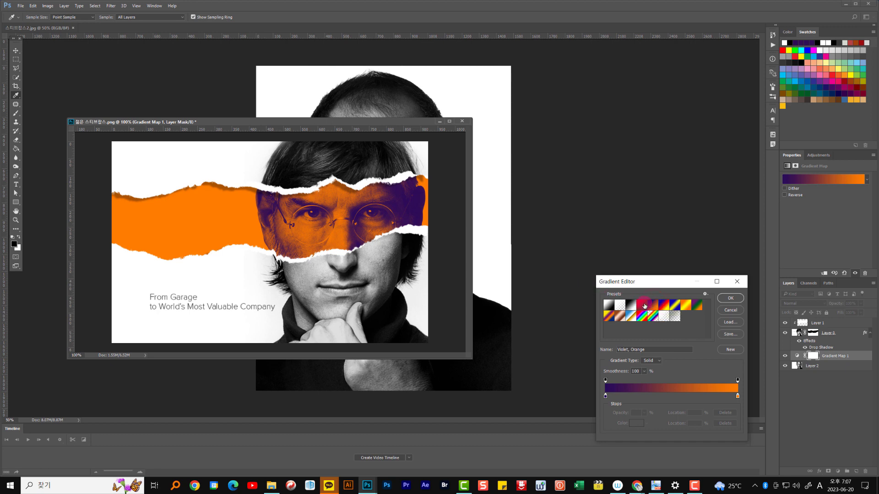
click(642, 309)
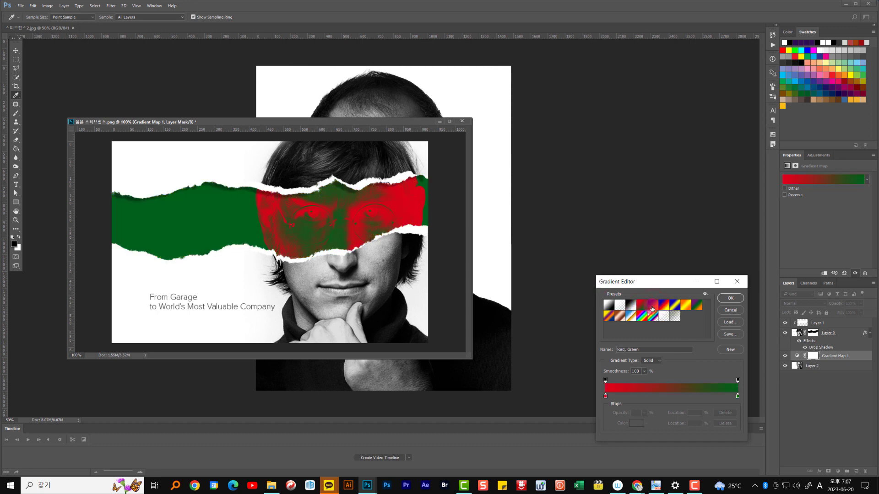
click(653, 306)
click(662, 306)
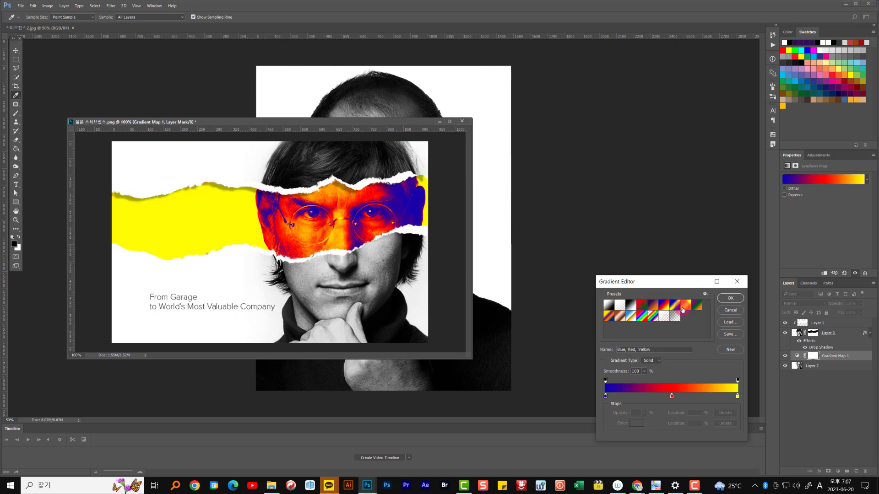
click(675, 307)
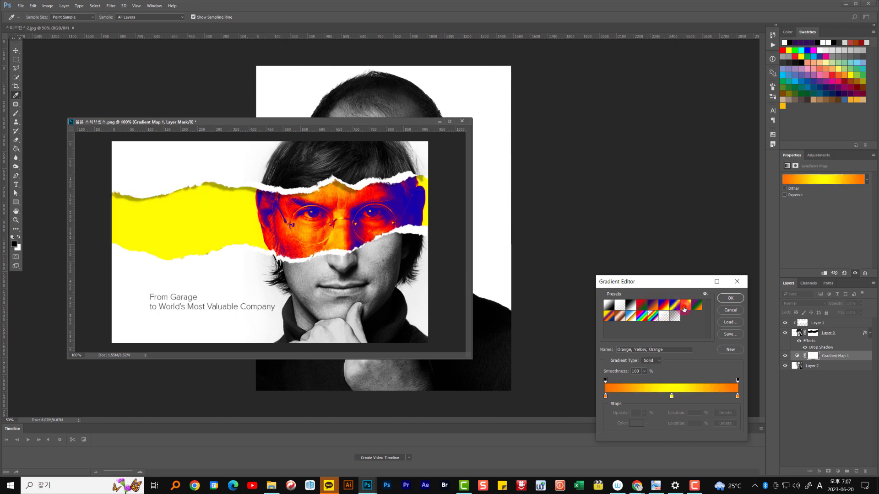
click(654, 308)
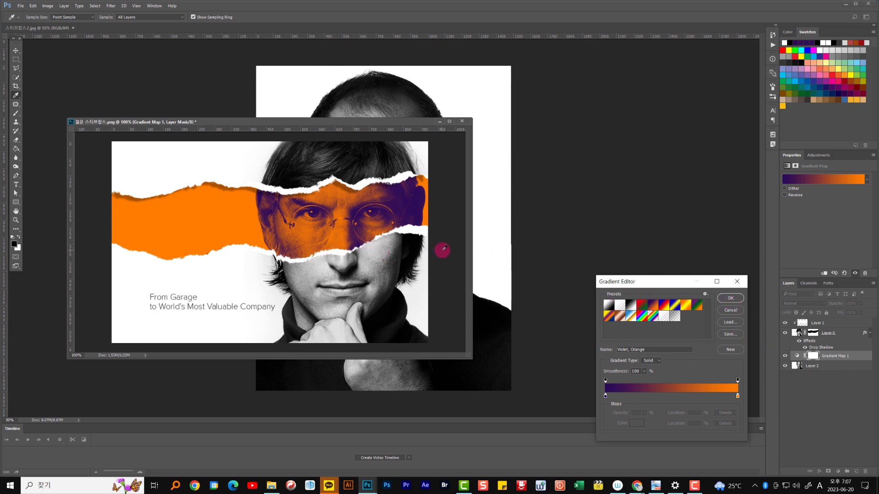
click(729, 300)
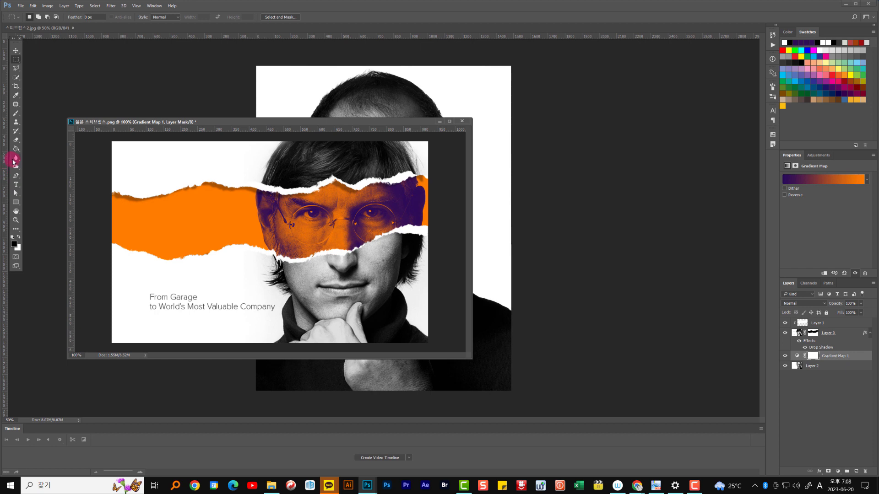
- Add the text "Steve Jobs" in white Myriad Pro Semibold on the orange strip beside the face
click(17, 186)
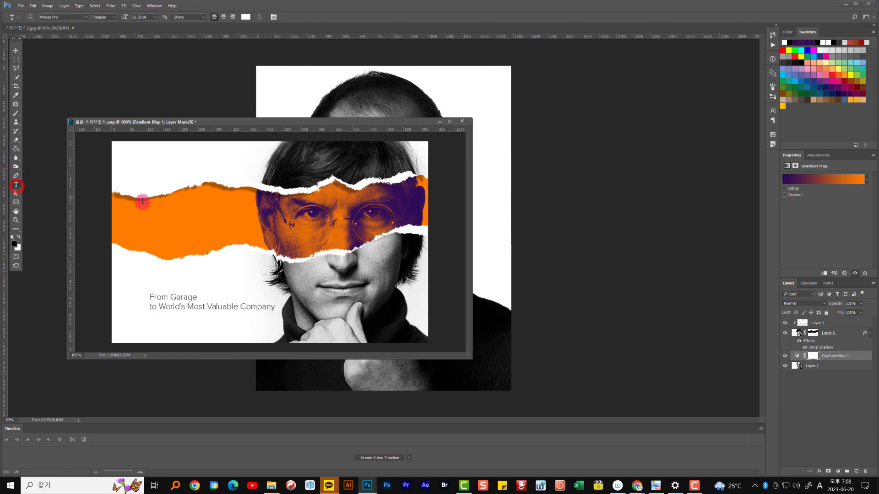
click(162, 220)
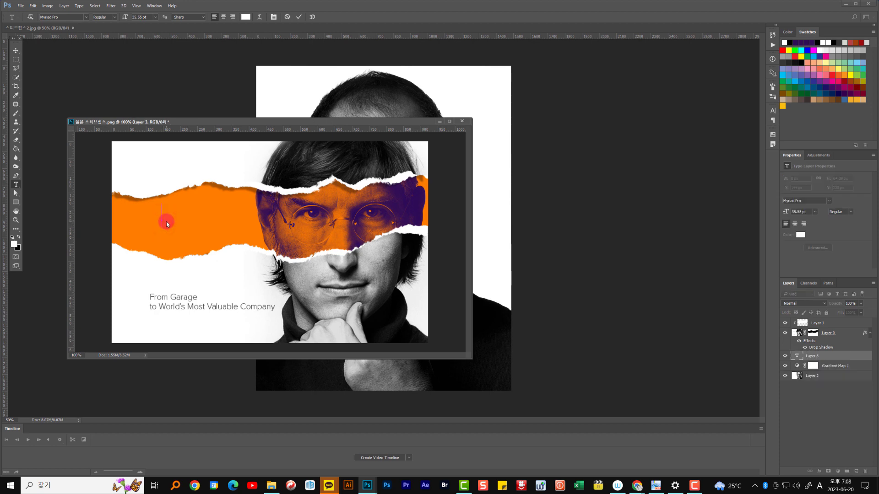
click(85, 19)
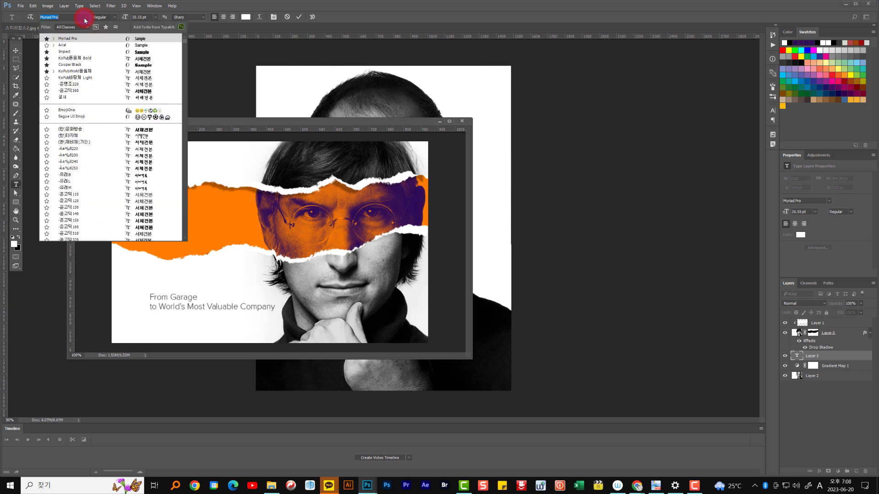
click(54, 39)
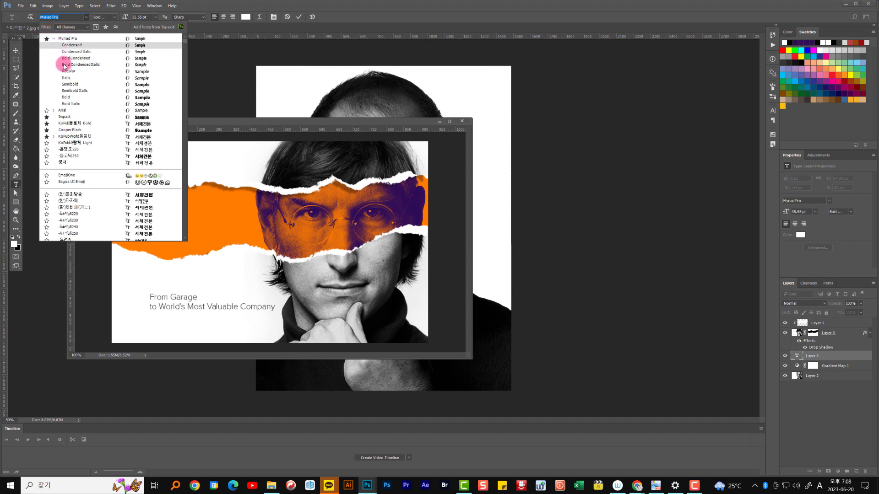
click(75, 85)
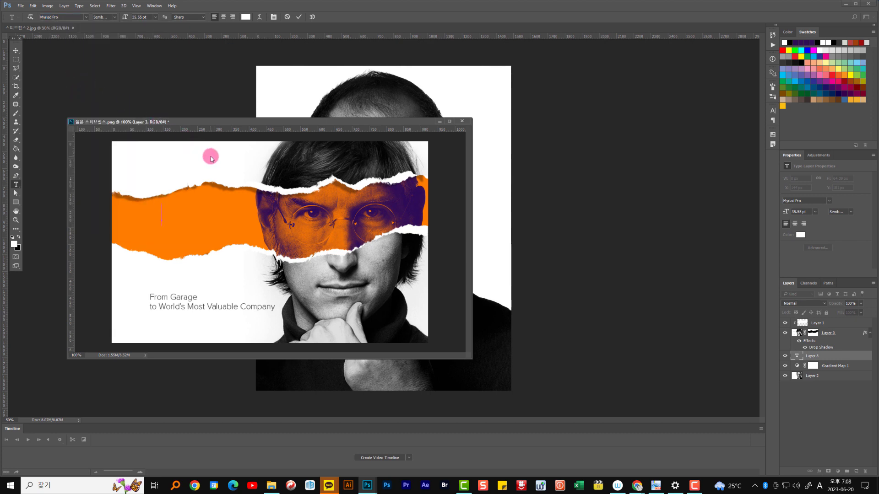
text(Steve Jobs)
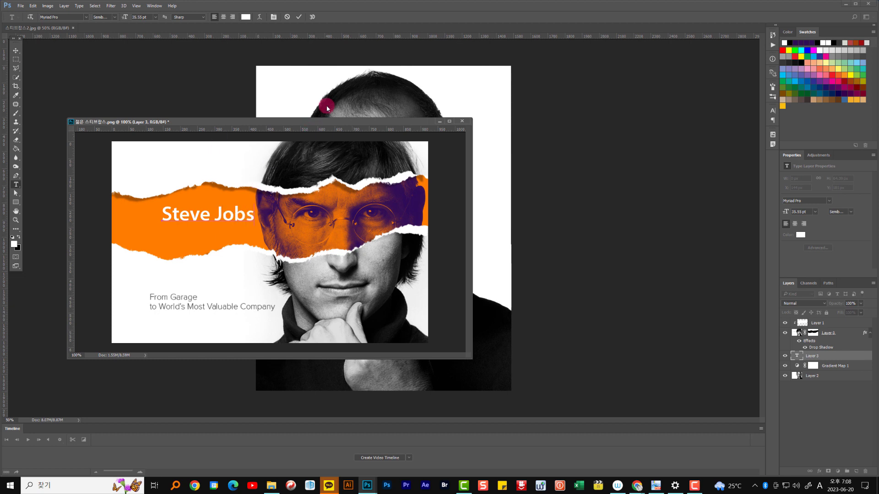
- Recolor the "Steve Jobs" text with the dark violet sampled from the tinted portrait's edge
drag(165, 215, 283, 217)
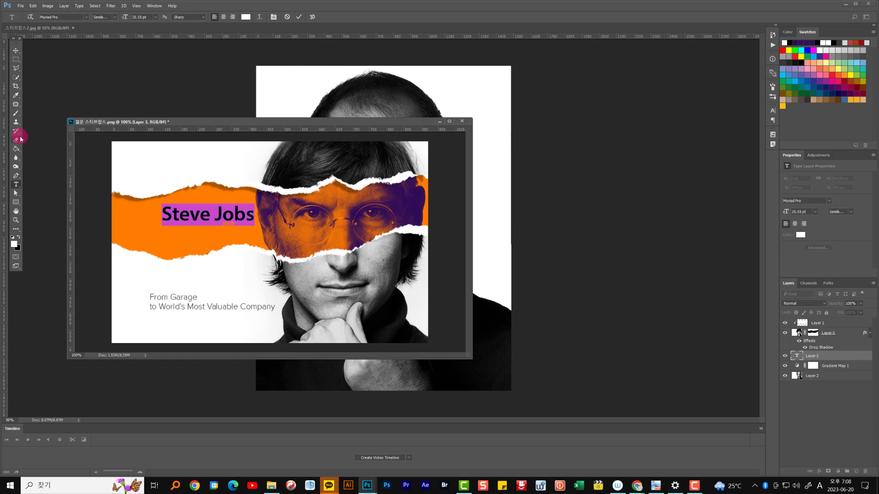
click(19, 98)
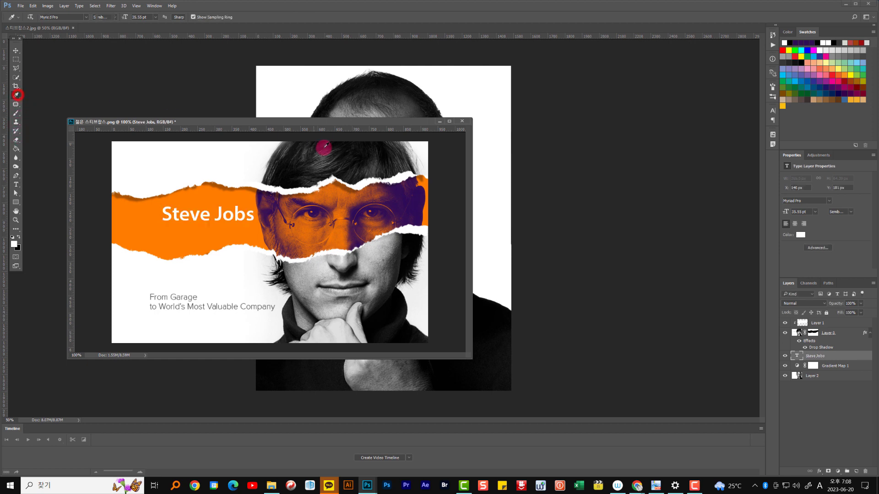
drag(420, 195, 419, 197)
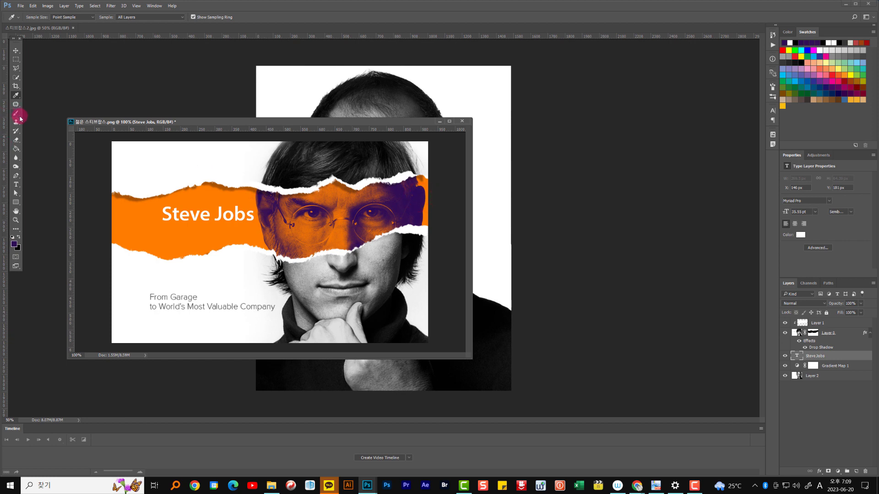
click(16, 184)
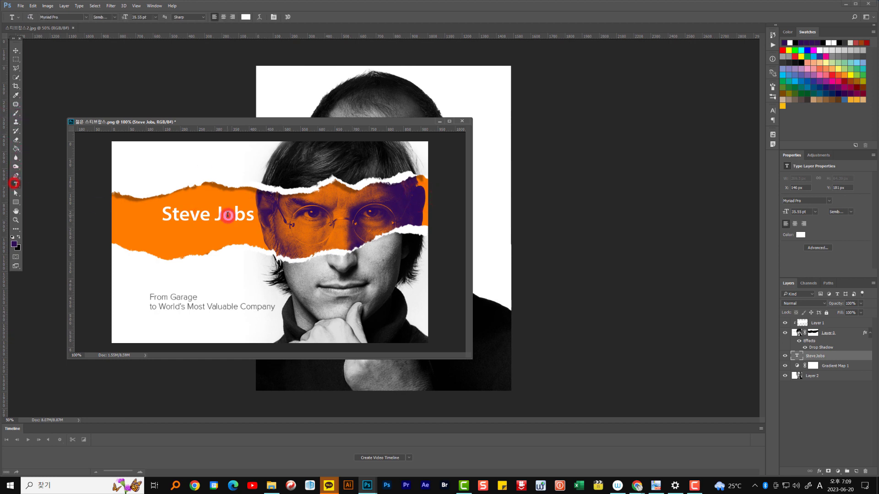
click(204, 216)
key(ctrl+a)
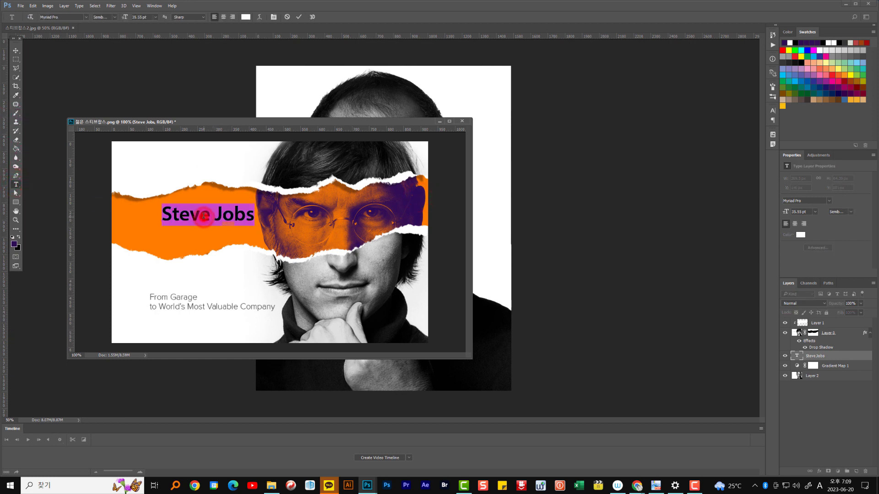
click(788, 40)
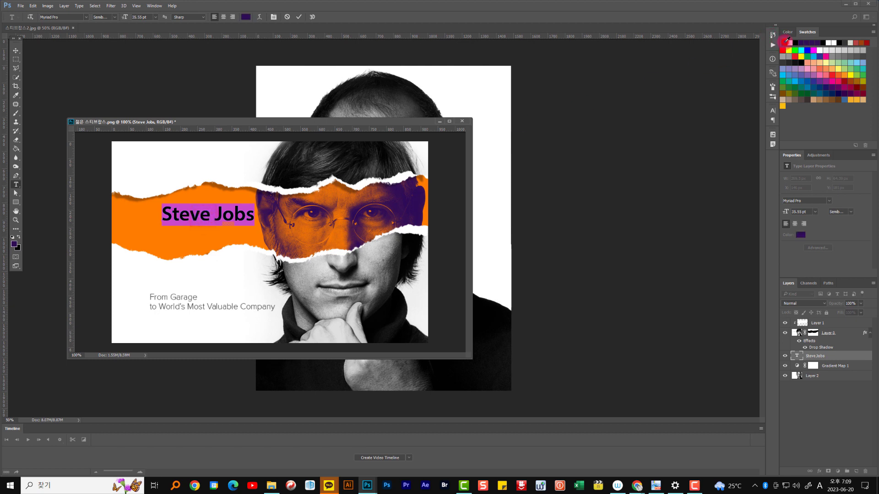
click(299, 17)
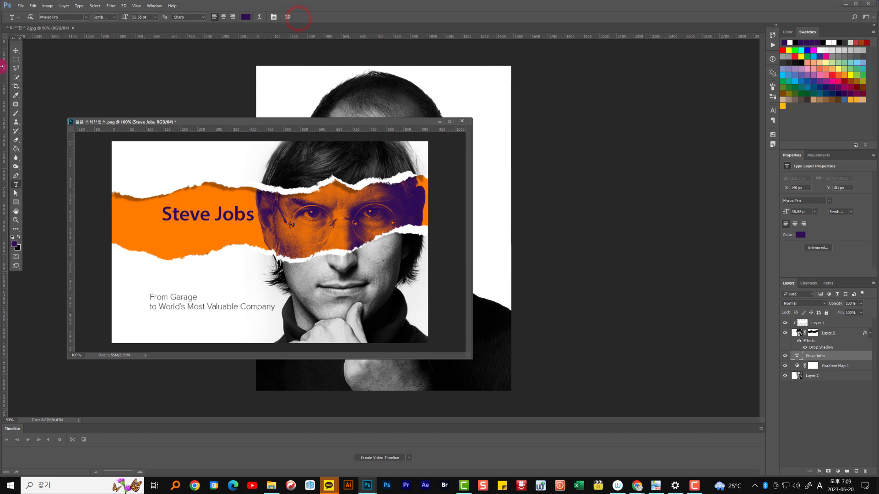
- Move the "Steve Jobs" title slightly left on the orange strip and place a duplicate of it directly below
click(16, 50)
drag(229, 219, 213, 221)
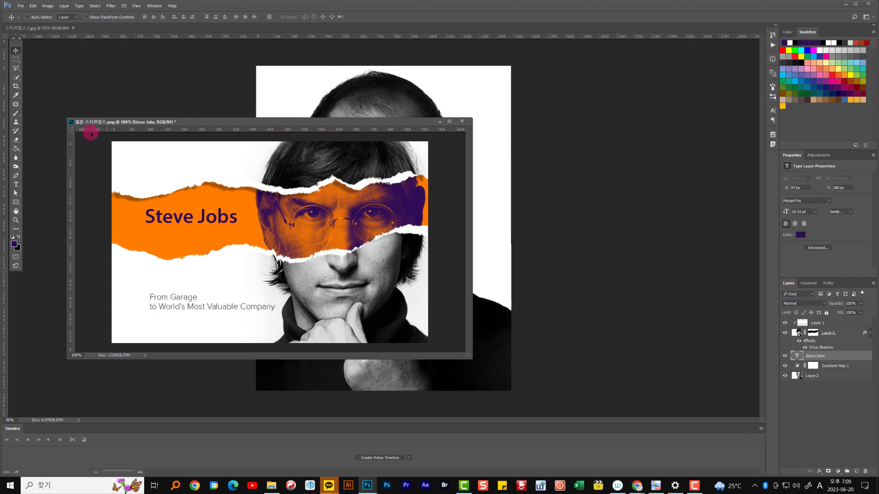
click(210, 222)
drag(211, 221, 210, 236)
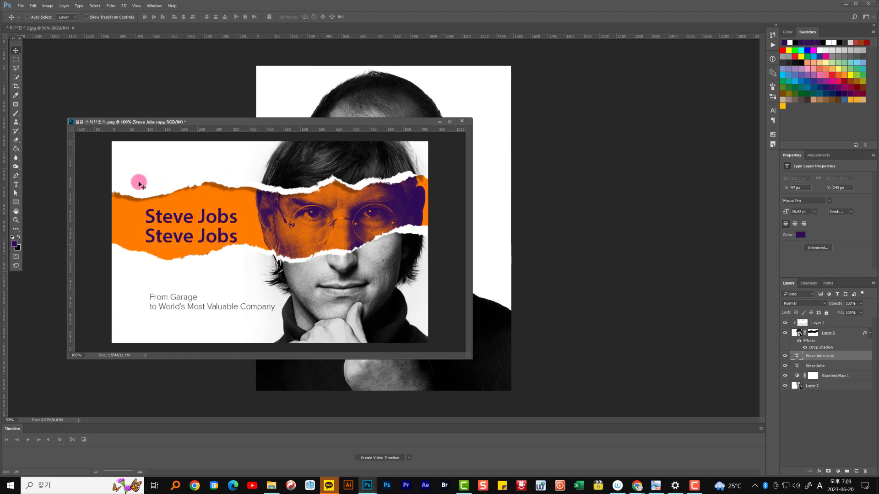
- Center-align the lower "Steve Jobs" copy and change its font style to Regular
click(16, 185)
triple_click(191, 238)
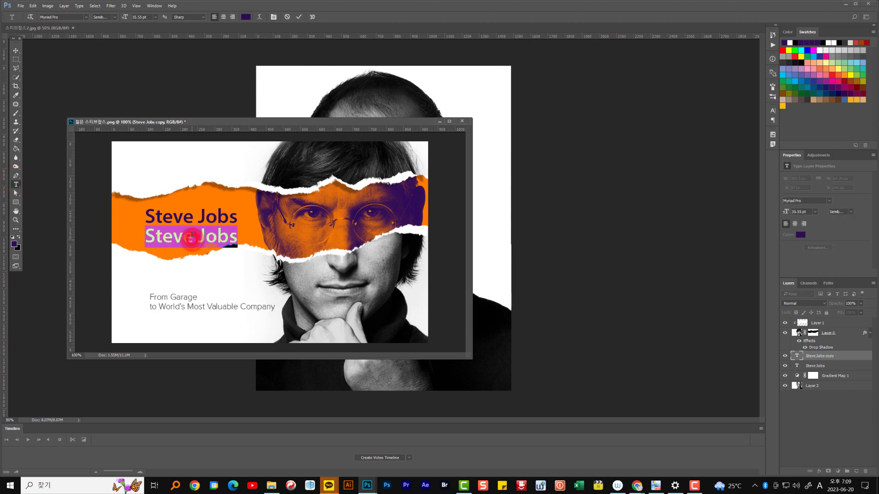
click(223, 17)
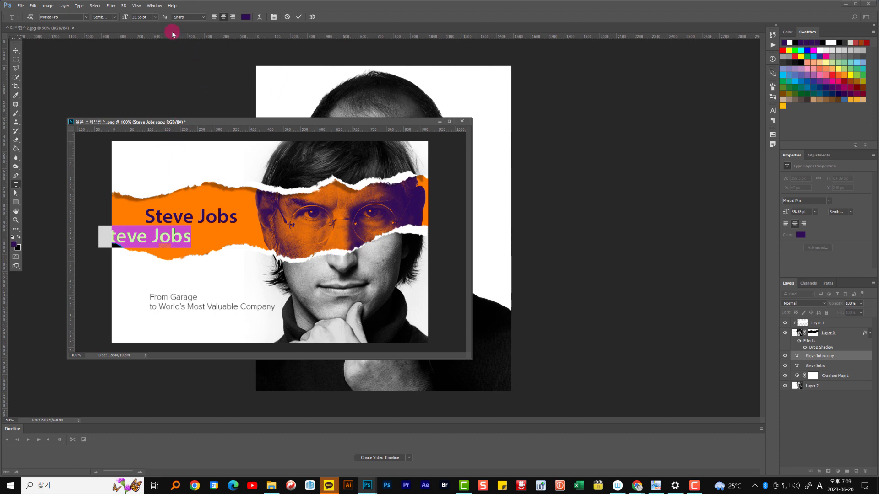
click(114, 18)
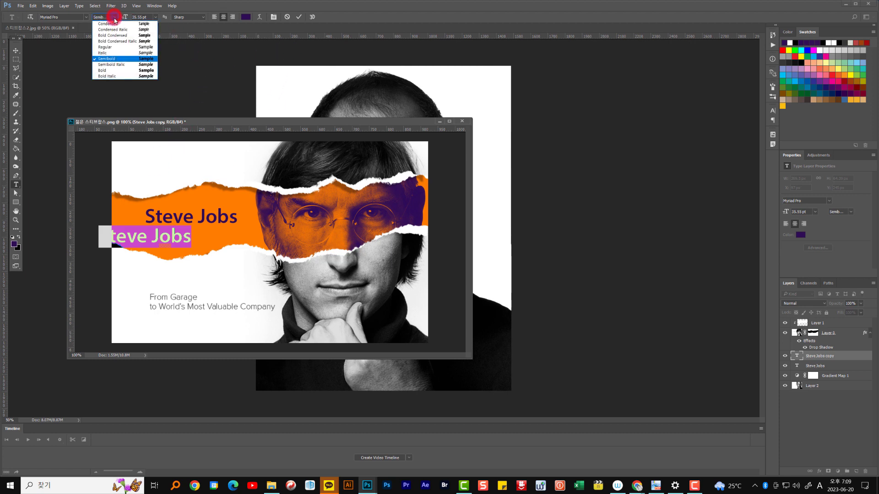
click(117, 47)
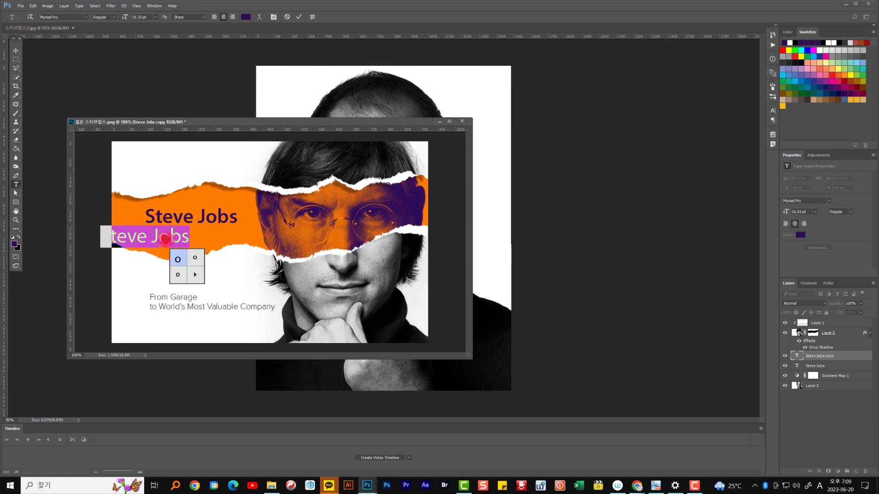
- Replace the lower text copy's wording with "1955-2011"
double_click(166, 238)
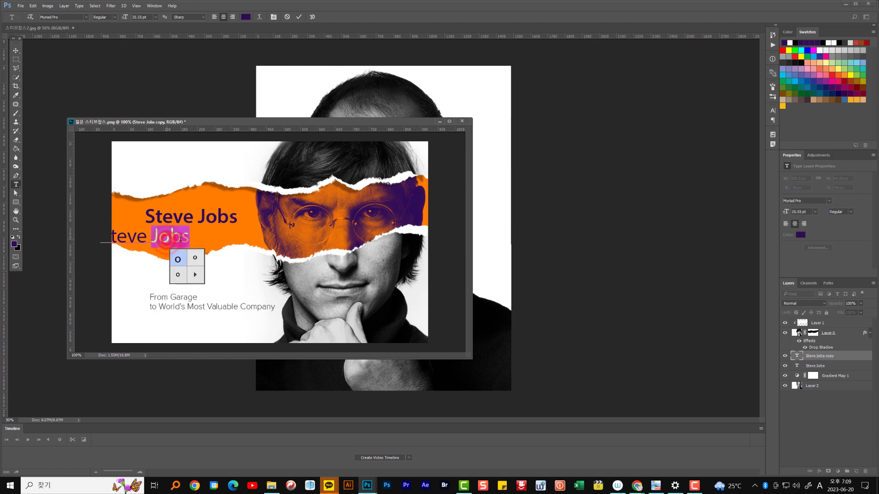
triple_click(131, 235)
text(19)
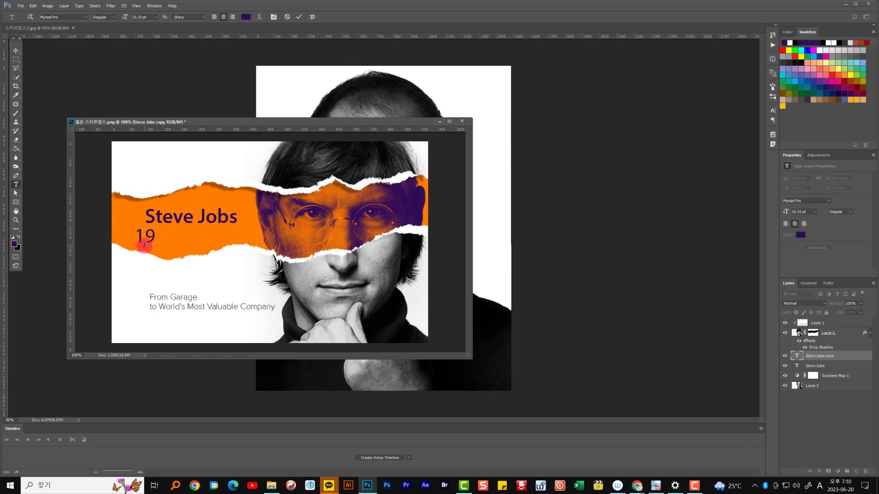
text(55-19)
key(BackSpace)
key(BackSpace)
text(2011)
click(298, 17)
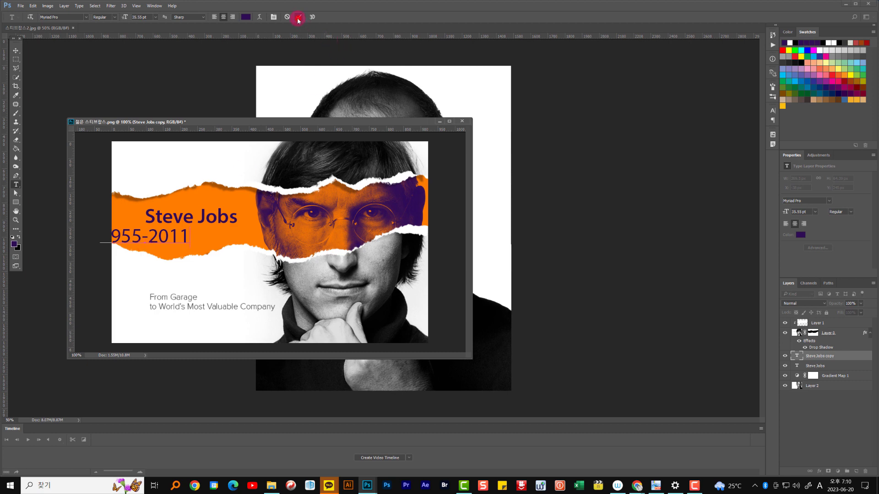
- Scale the "1955-2011" text down to about 52% and center it beneath the "Steve Jobs" title
key(ctrl+t)
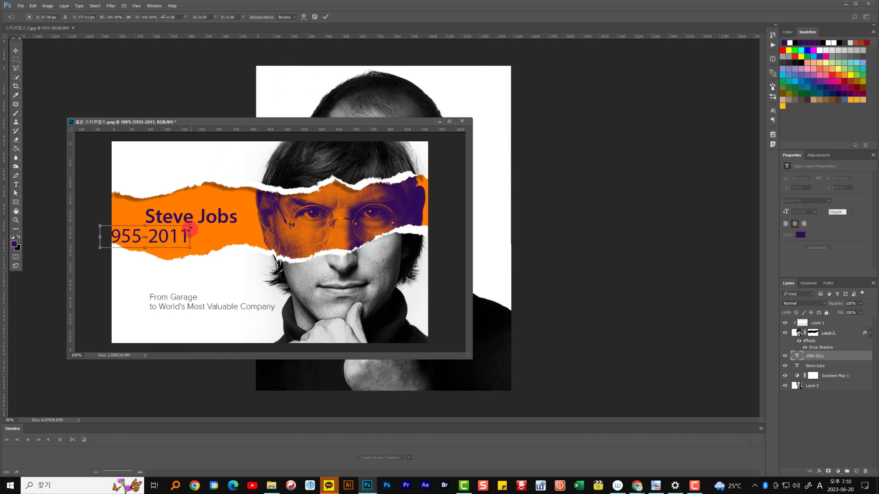
drag(189, 246, 220, 238)
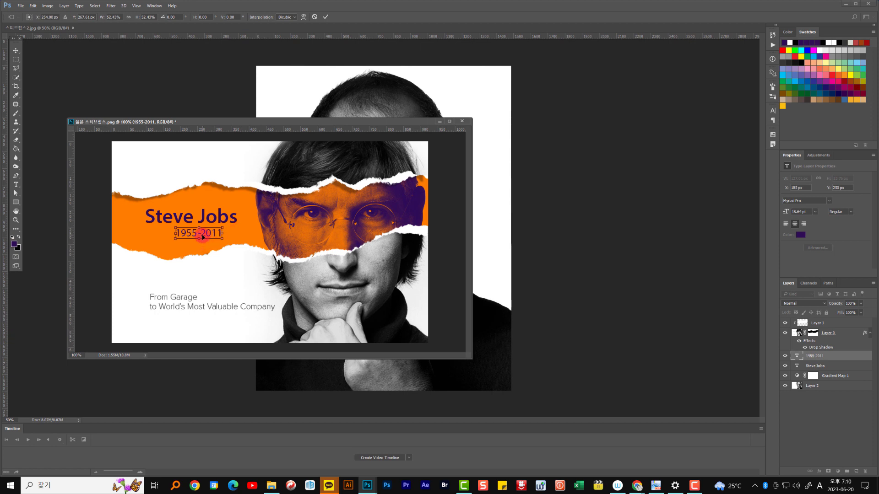
drag(205, 239, 200, 247)
key(Return)
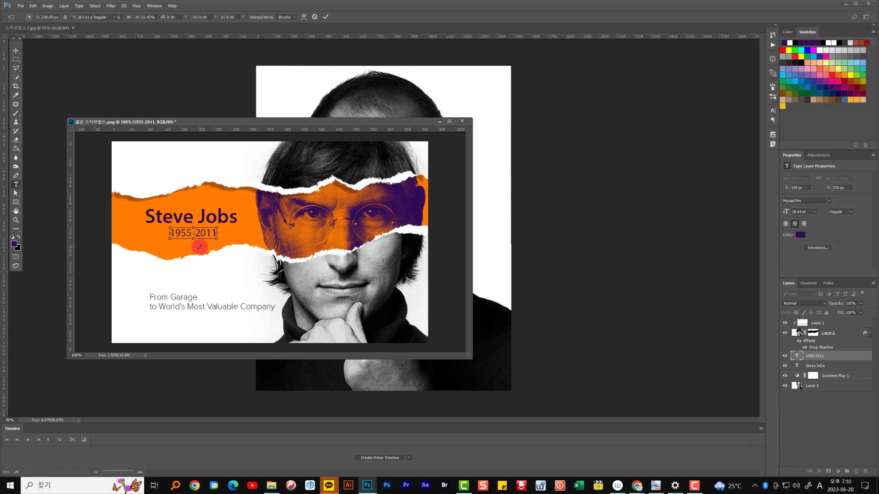
key(t)
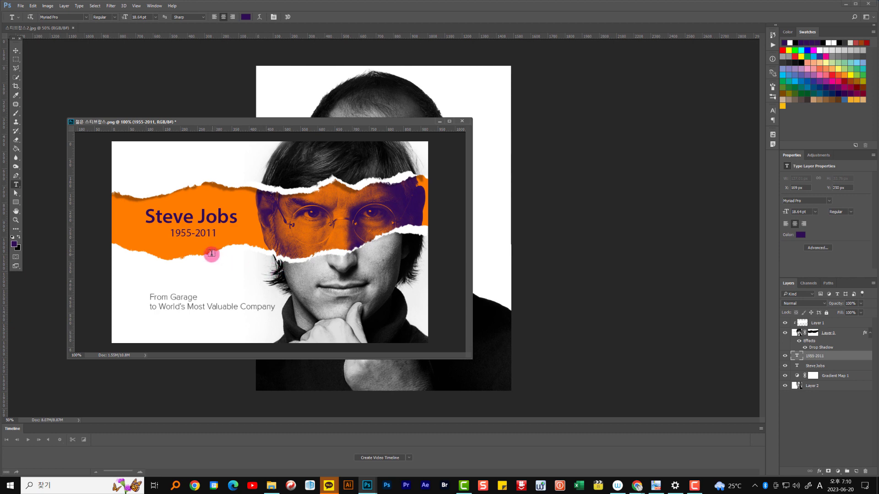
click(19, 53)
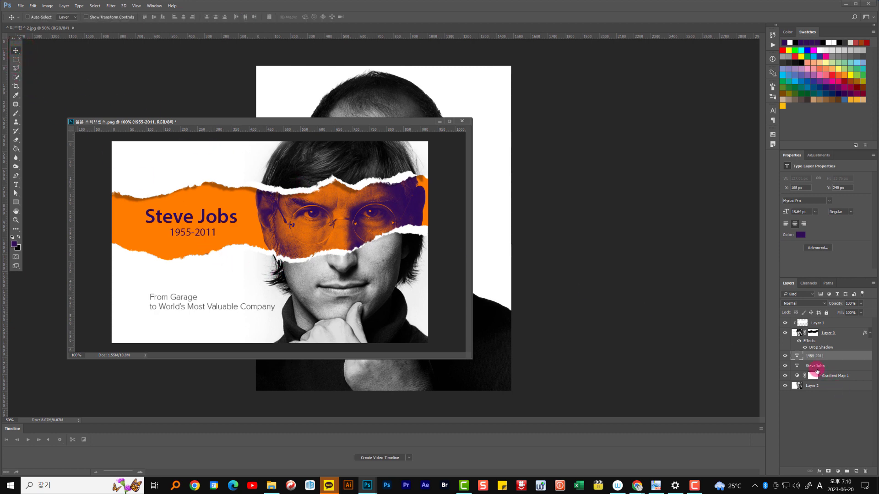
- Group the two title text layers under the name "text" and shift the group slightly down and left on the orange strip
shift+click(846, 367)
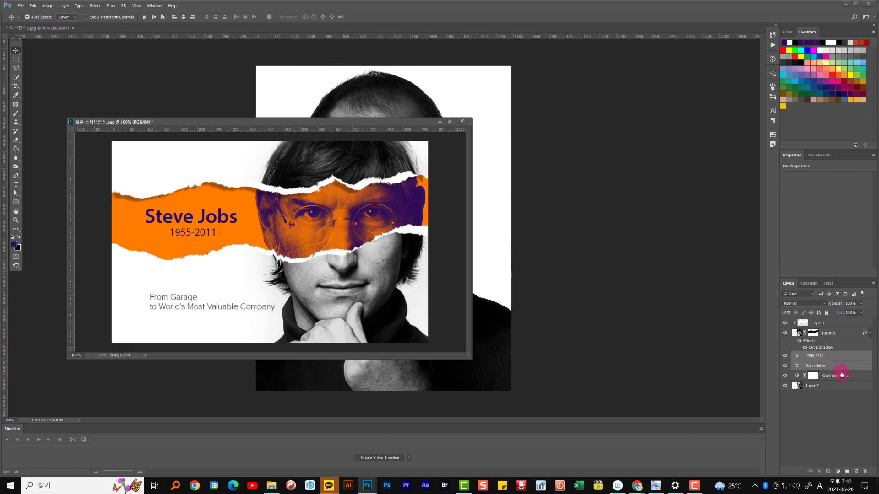
key(ctrl+g)
double_click(813, 355)
text(test)
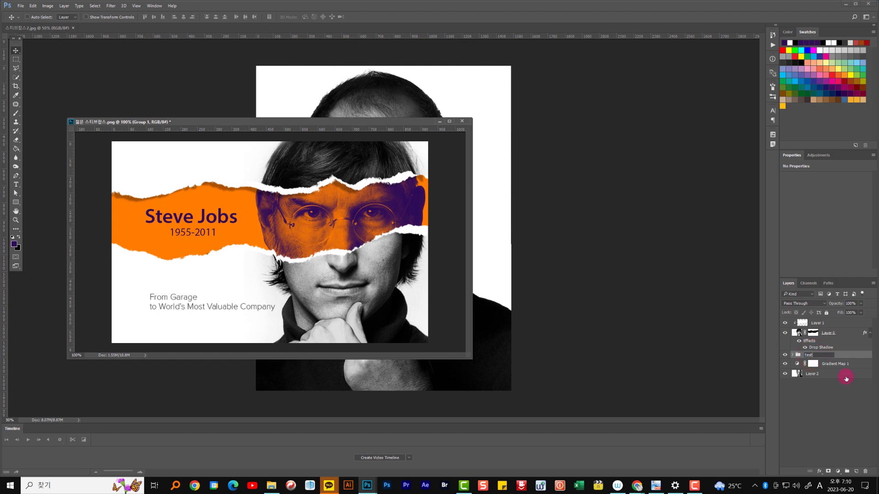
key(Return)
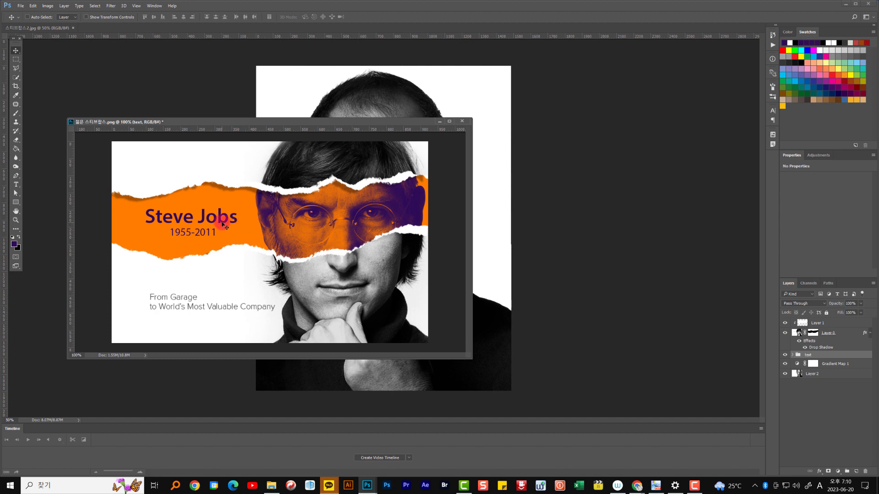
drag(221, 224, 218, 224)
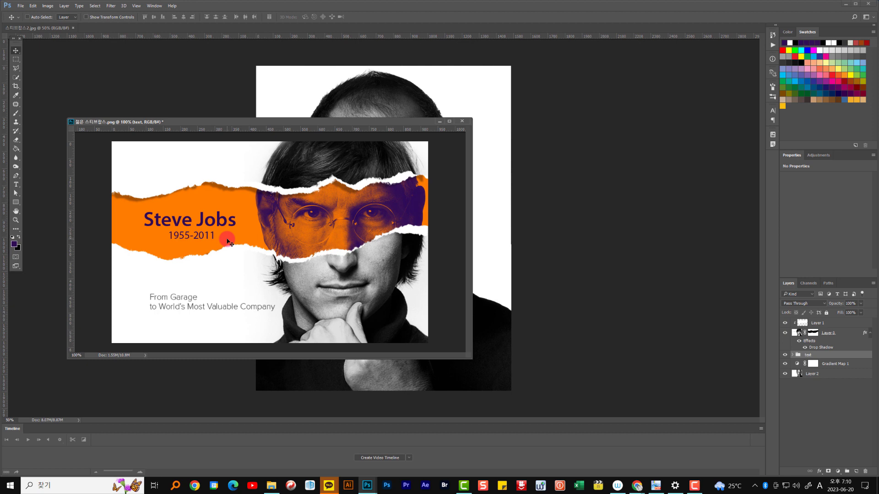